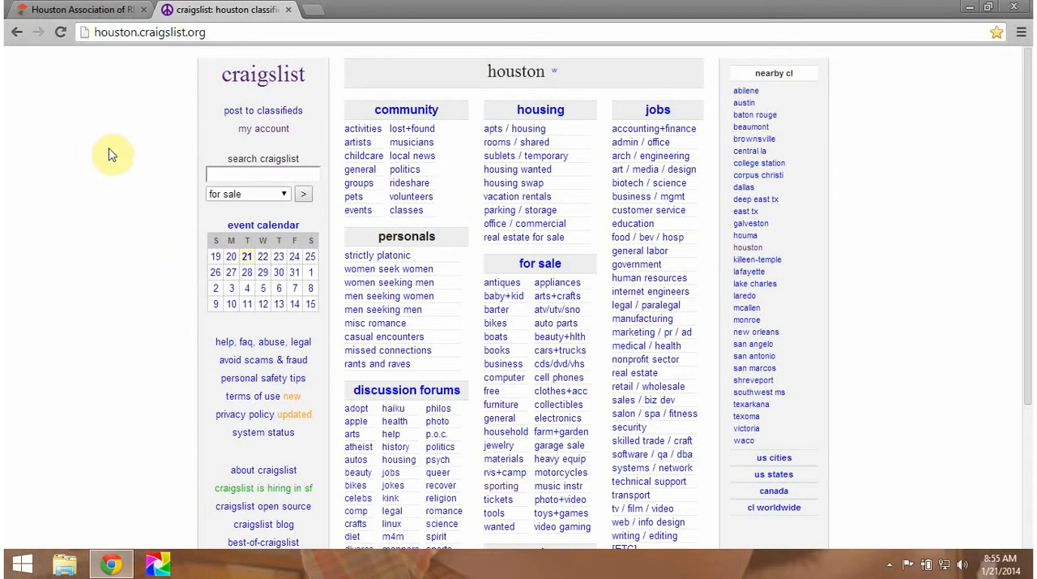
Step: Start a new Houston, TX posting from the account page, with type housing offered and category real estate - by broker
click(255, 136)
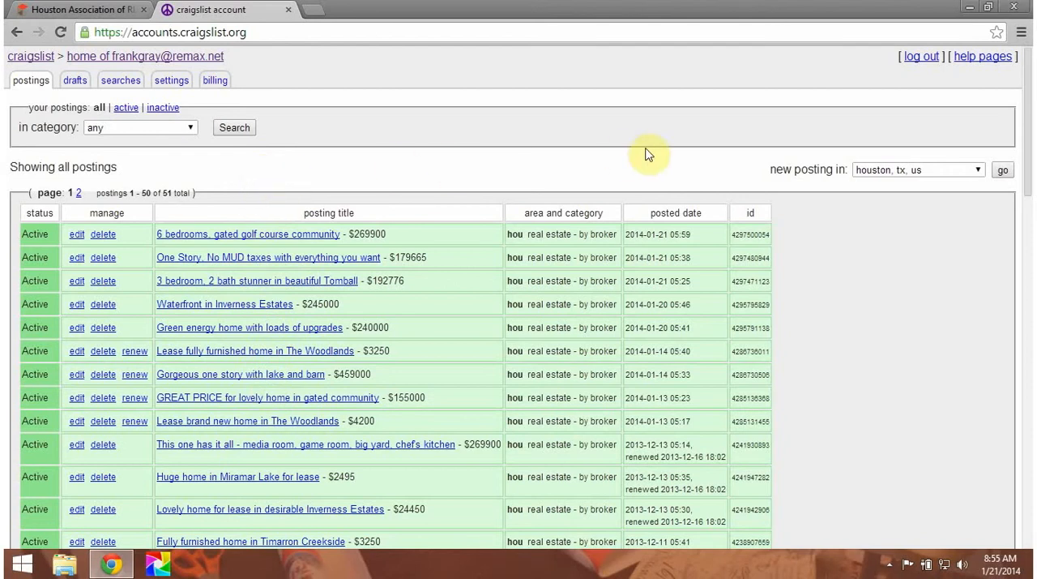
click(1004, 172)
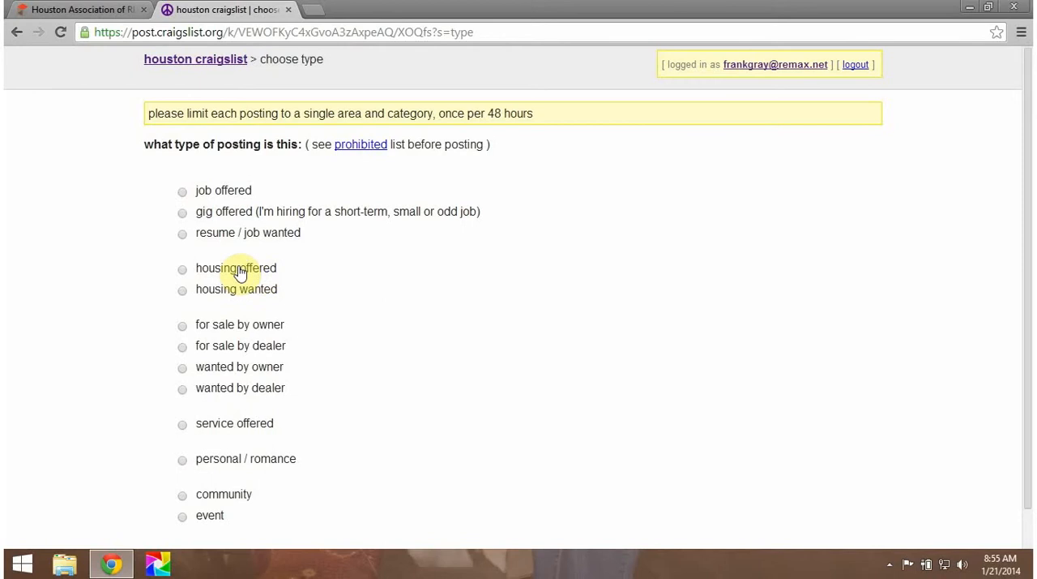
click(183, 272)
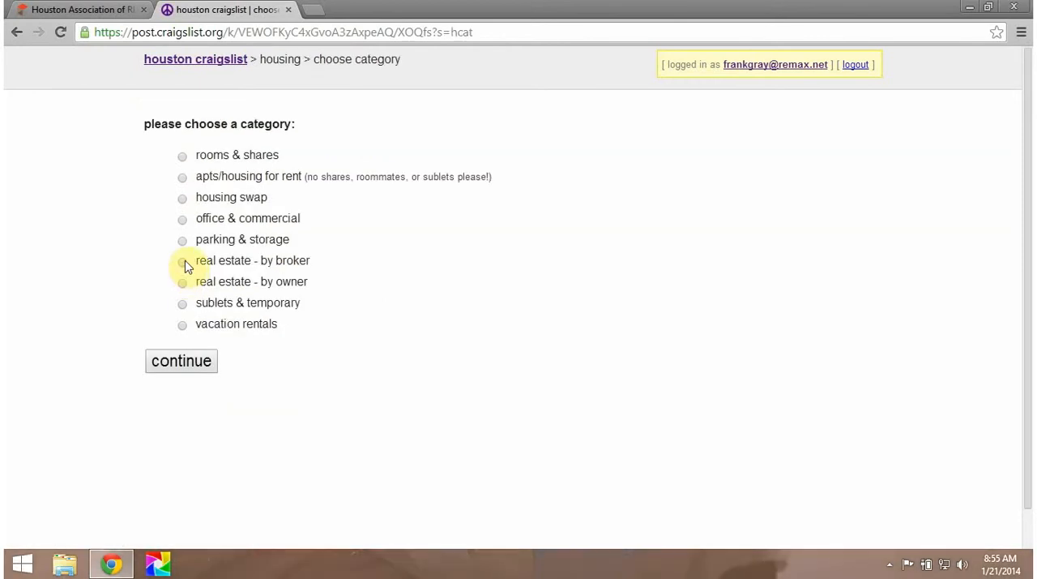
click(182, 262)
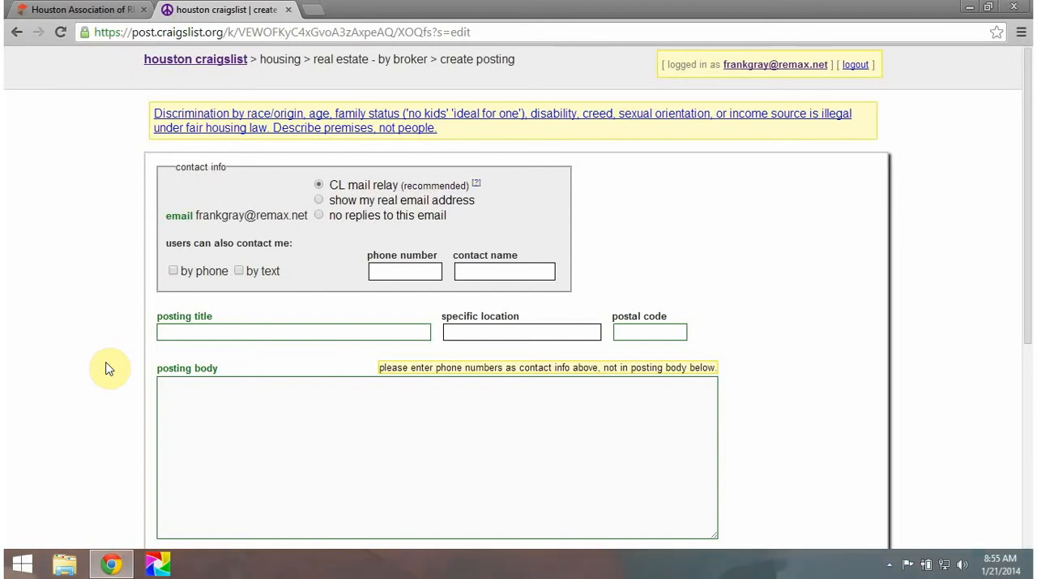
Step: Allow contact by phone and by text, and enter the agent's phone number in the contact info
click(174, 270)
click(247, 272)
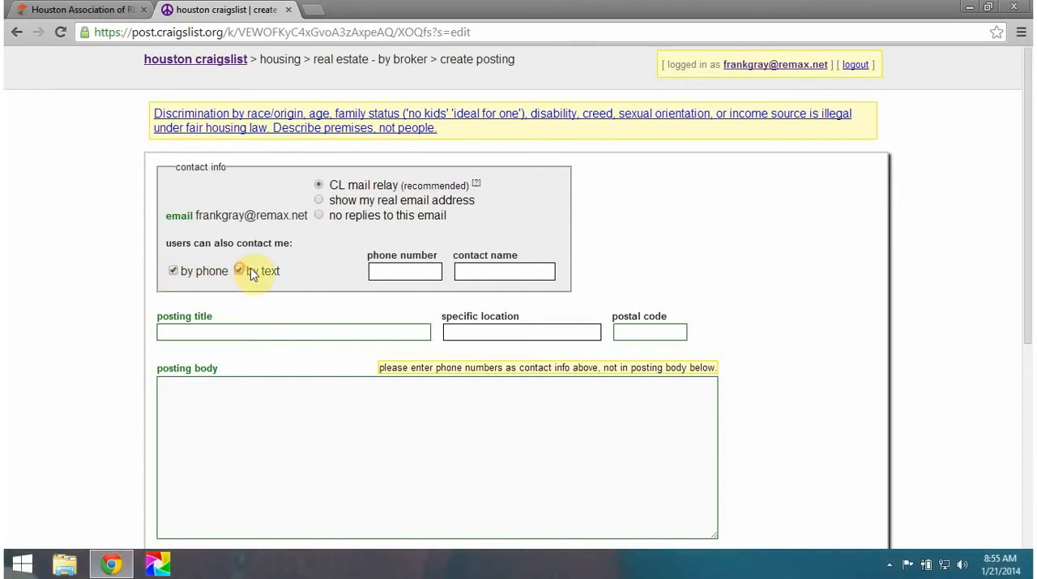
click(388, 270)
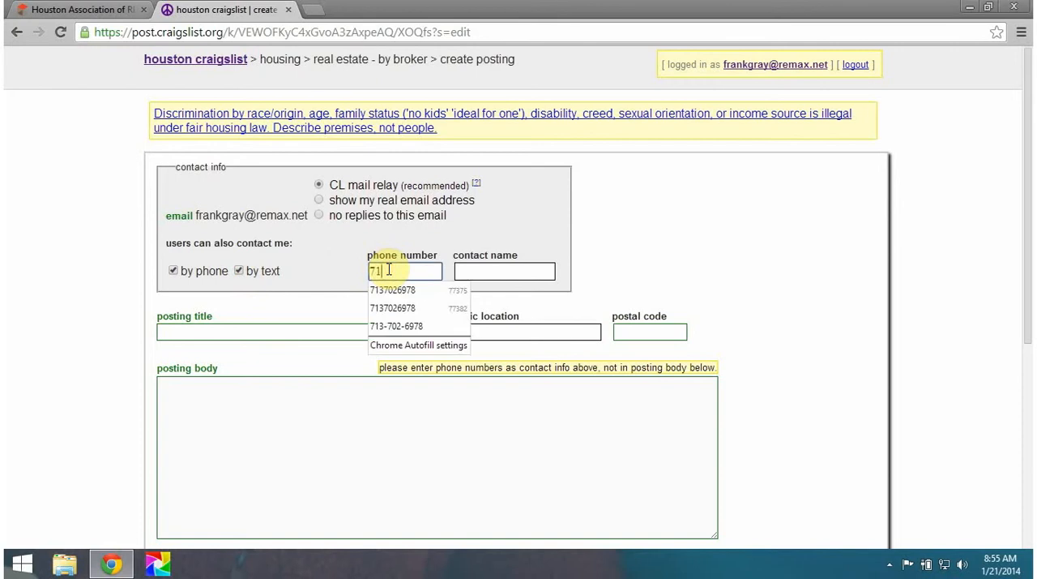
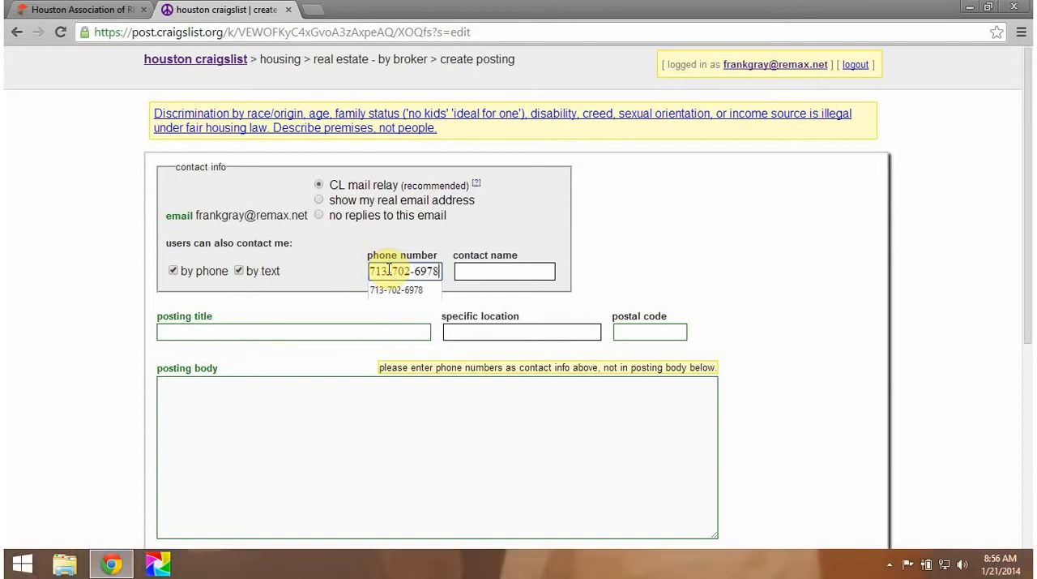
Step: Enter the agent's full name as the contact name, with normal capitalization
click(477, 272)
text(frANK)
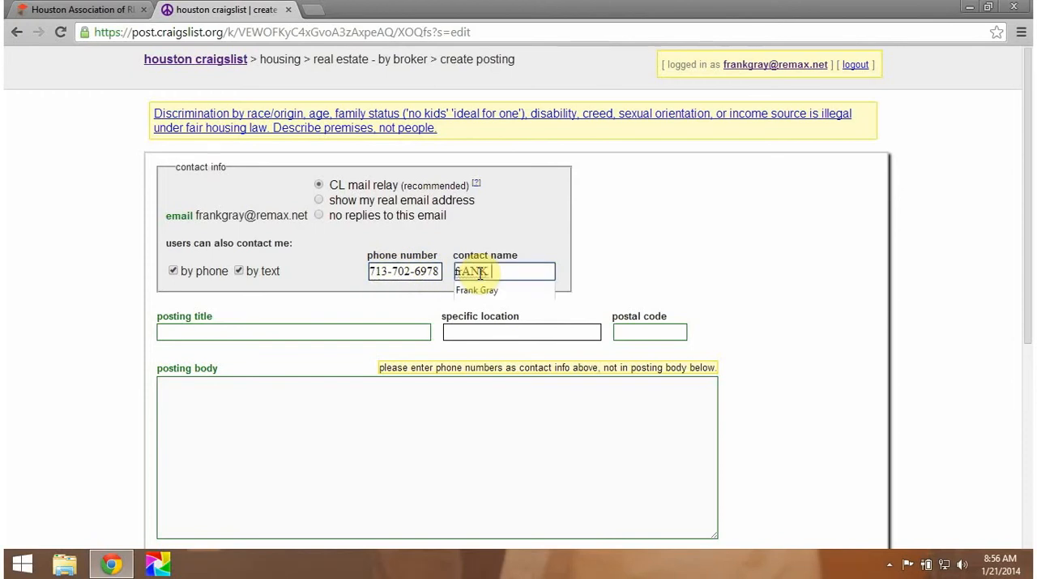
key(BackSpace)
key(BackSpace)
key(BackSpace)
key(BackSpace)
key(BackSpace)
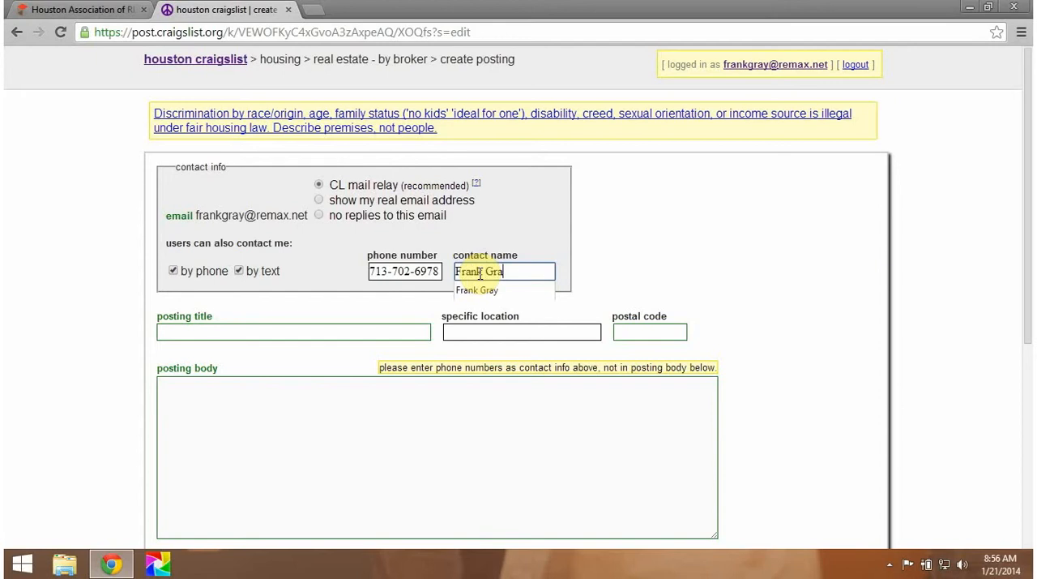
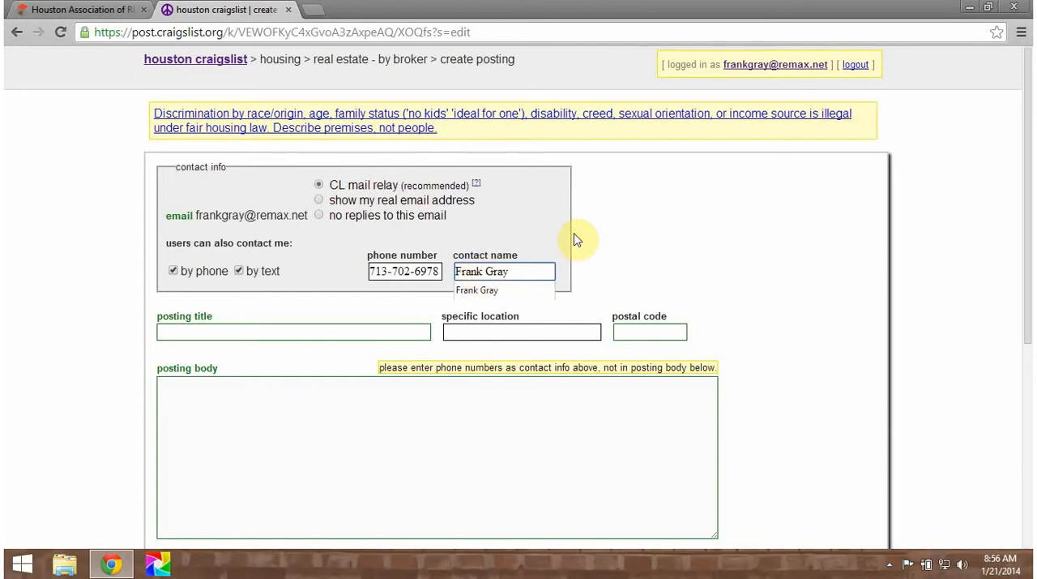
click(575, 239)
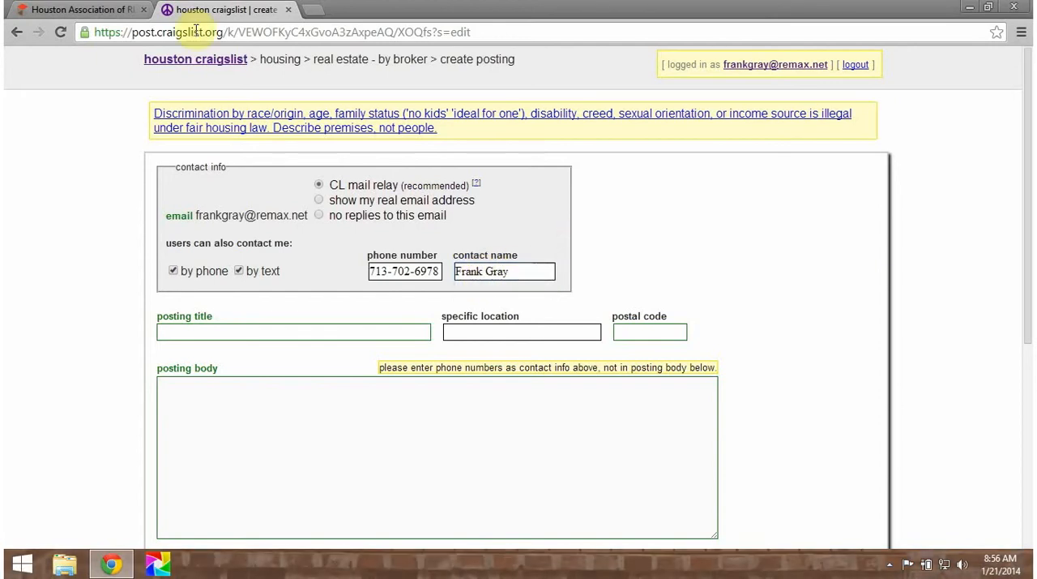
Step: Copy the full Public Remarks text from the MLS listing view into the posting body
click(89, 11)
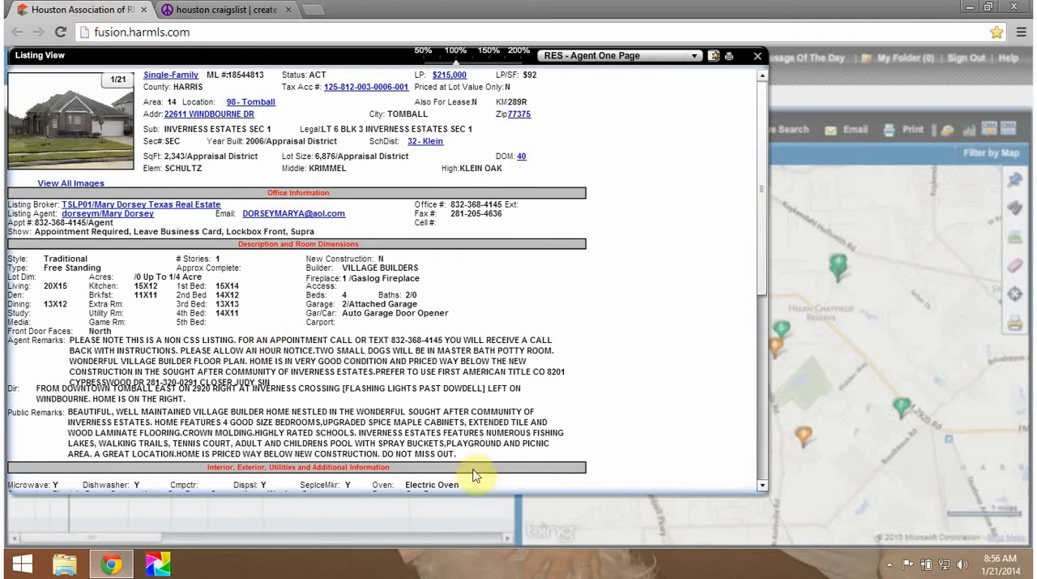
drag(458, 455, 65, 415)
key(ctrl+c)
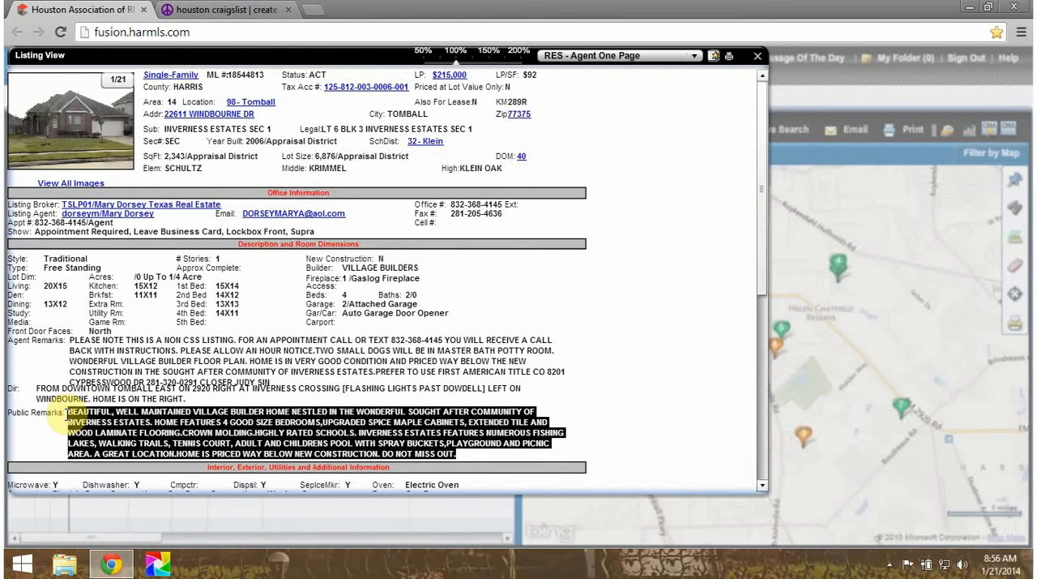
click(236, 14)
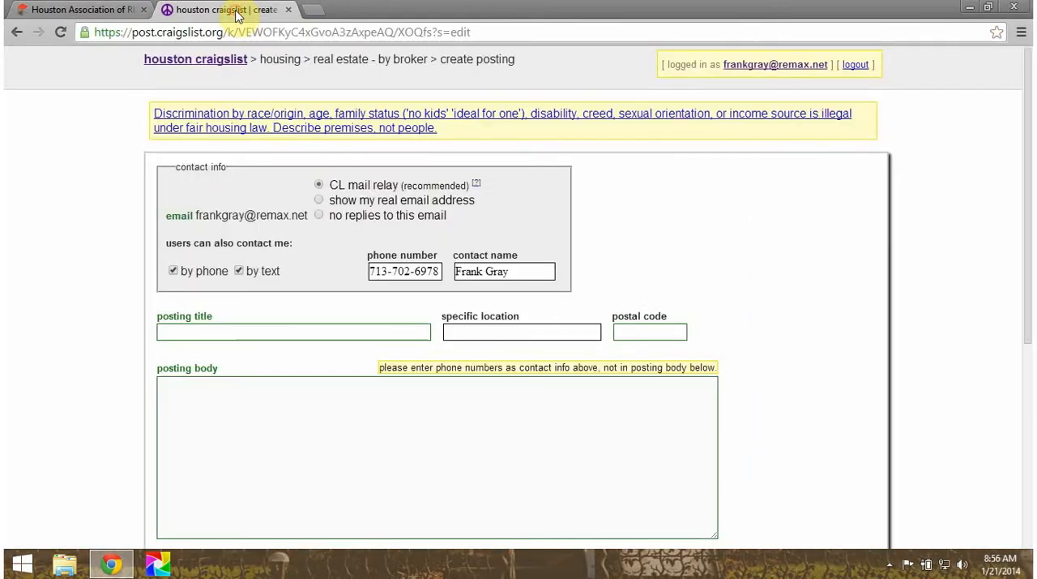
click(215, 428)
key(ctrl+v)
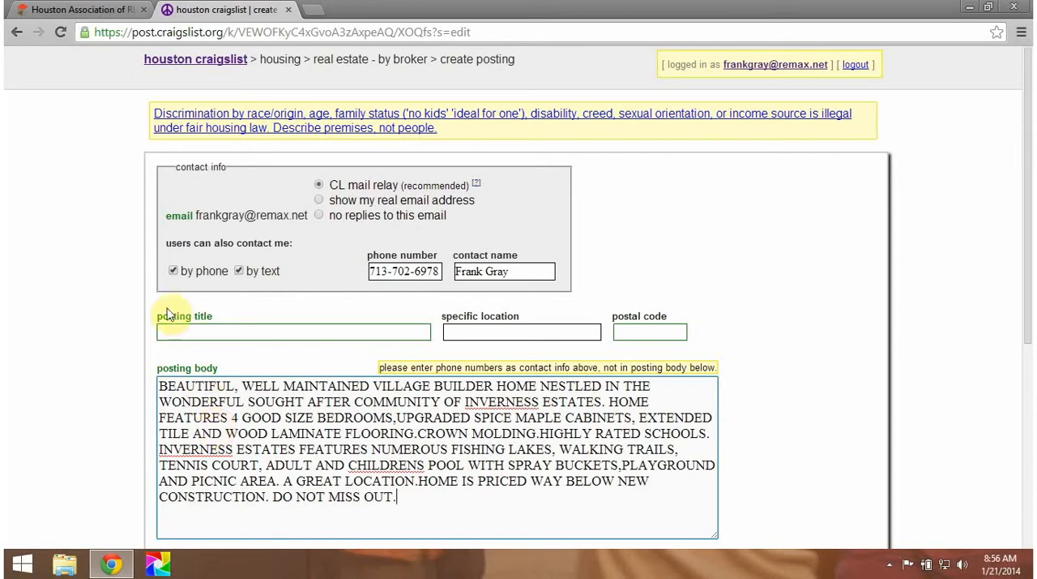
Step: Enter "Village home in beautiful Inverness Estates" as the posting title
click(176, 332)
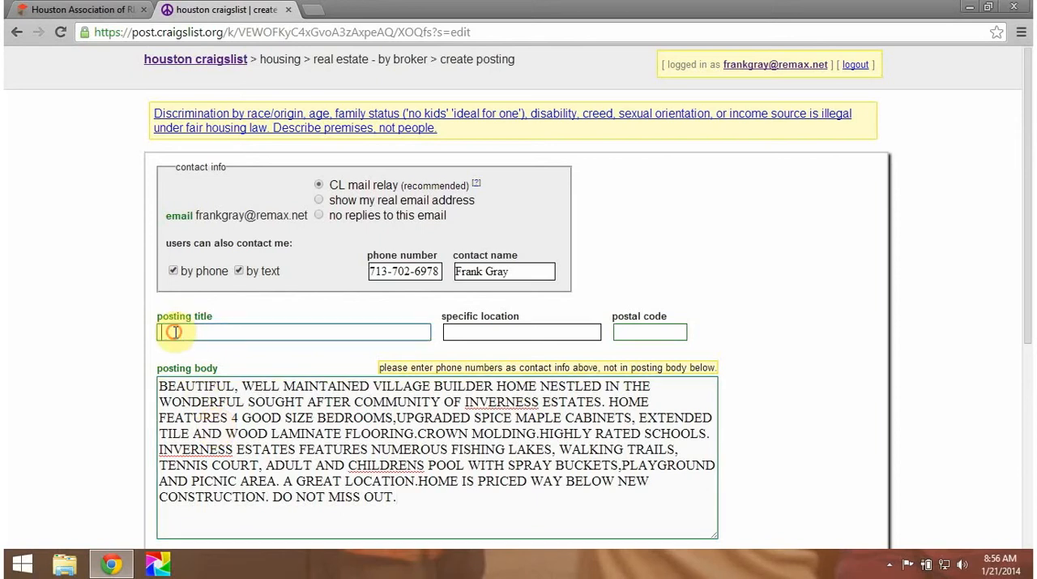
text(Village home i)
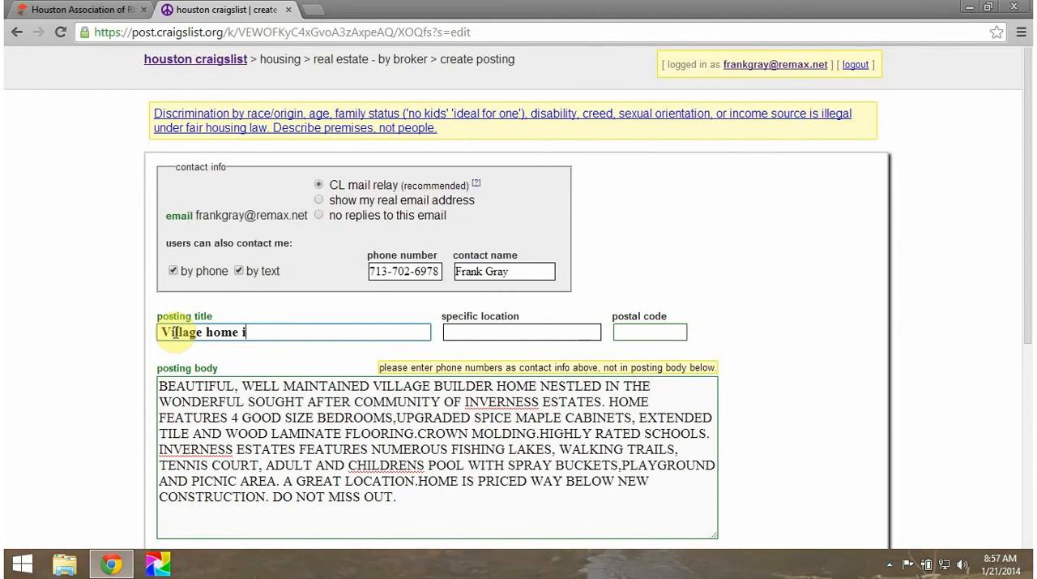
text(n beautil)
key(BackSpace)
text(u)
key(BackSpace)
key(BackSpace)
text(iful Inverness)
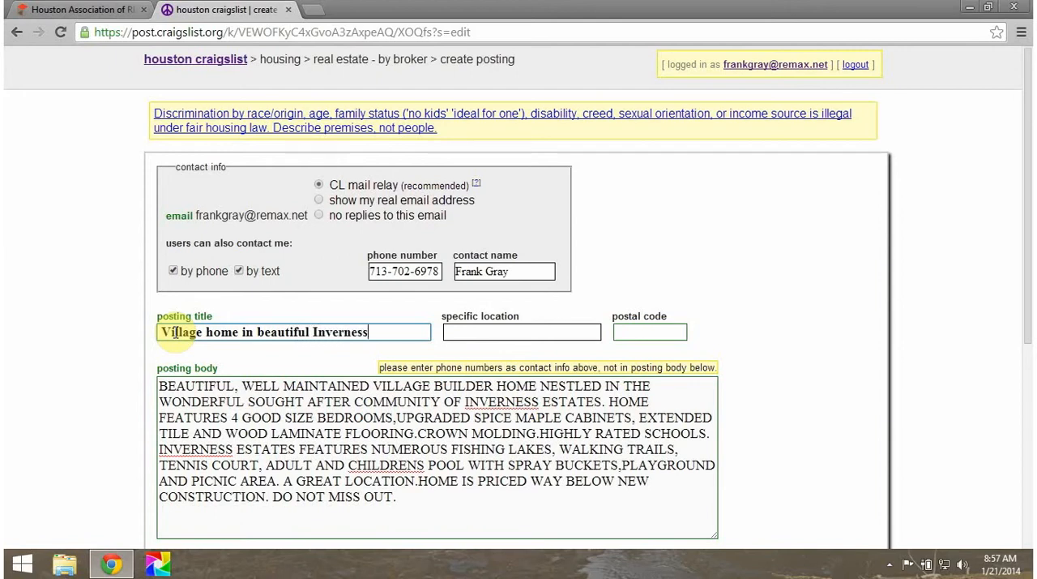
text( Estates)
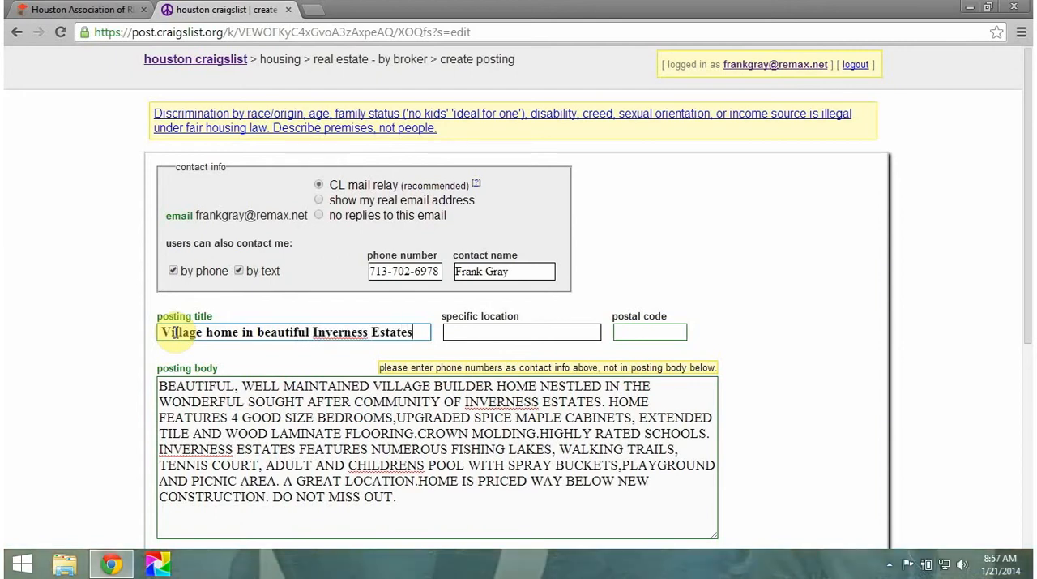
Step: Set the specific location to "Tomball" and the postal code to 77375
click(455, 326)
text(TOMBALL)
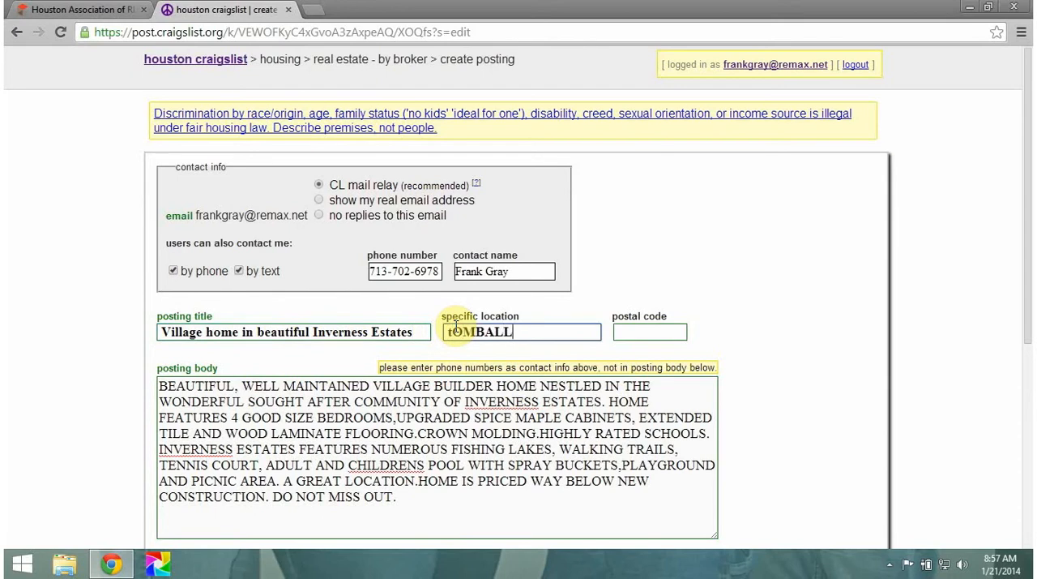
key(BackSpace)
key(BackSpace)
key(BackSpace)
key(BackSpace)
key(BackSpace)
key(BackSpace)
key(BackSpace)
text(Tomball)
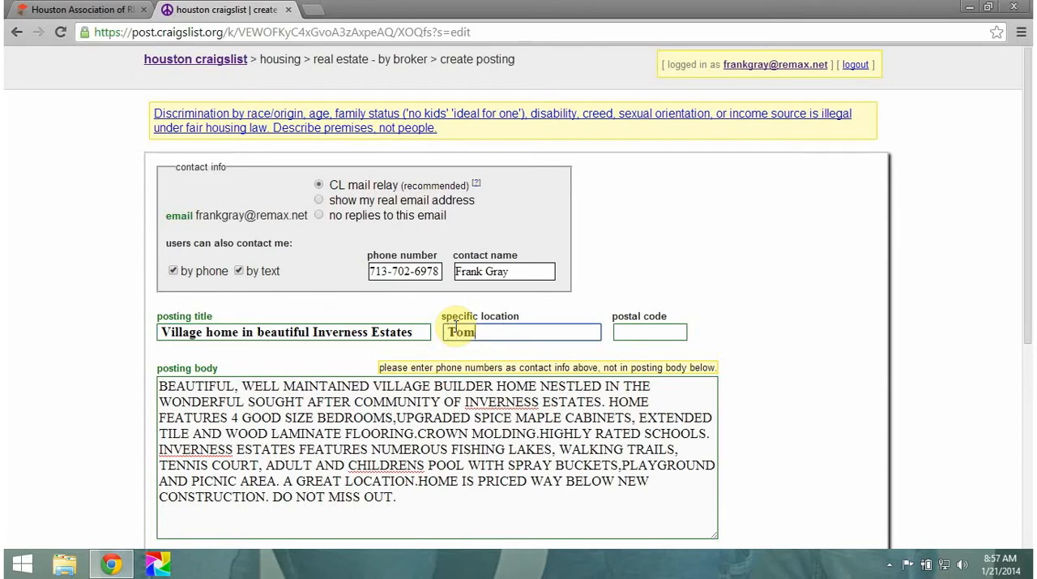
key(Tab)
text(77375)
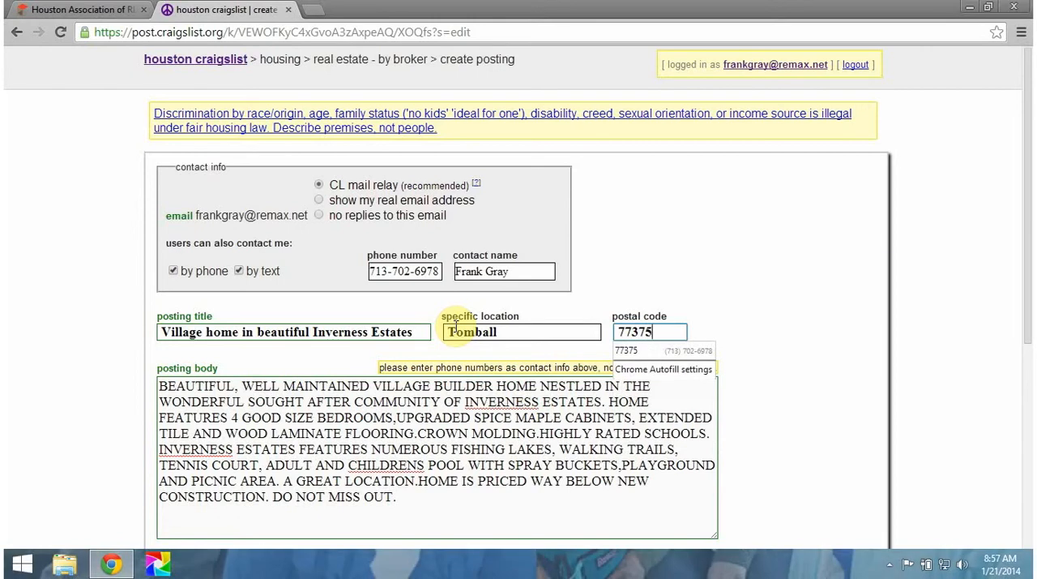
Step: Check the MLS listing for the home's size, and set the posting's square footage to 2343 and price to 215,000
drag(1029, 225, 1026, 355)
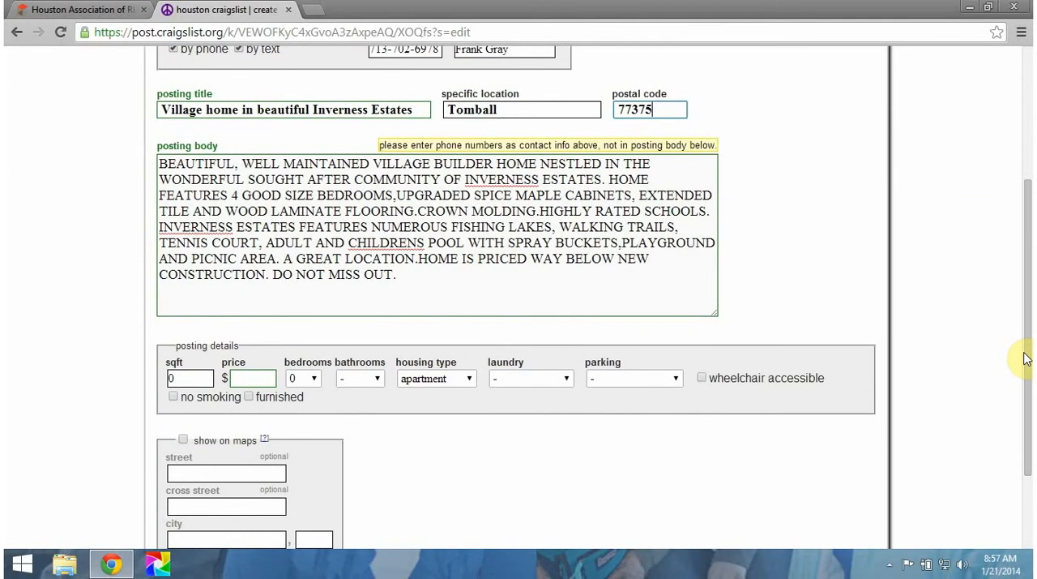
click(93, 13)
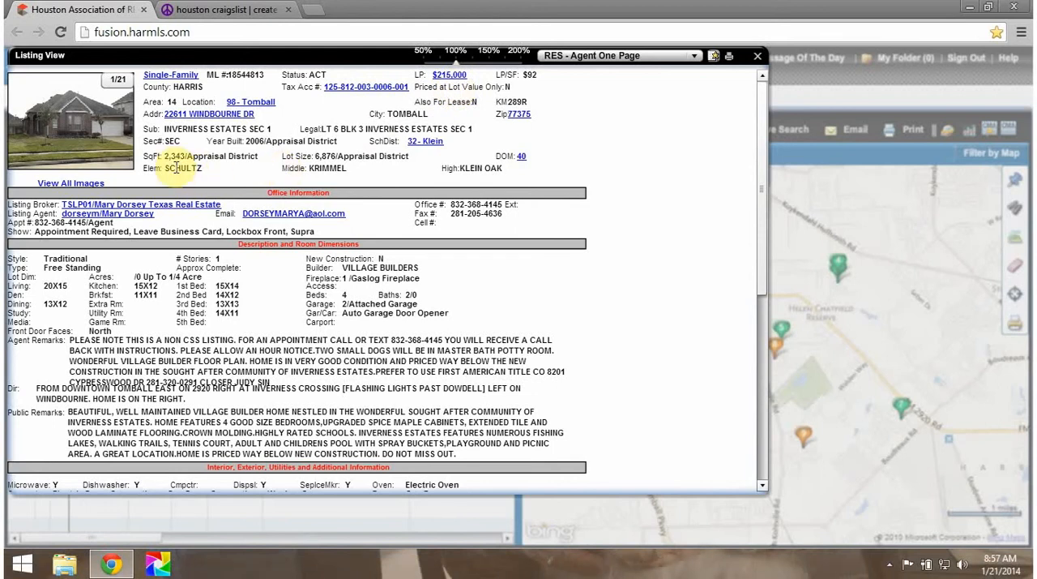
click(216, 13)
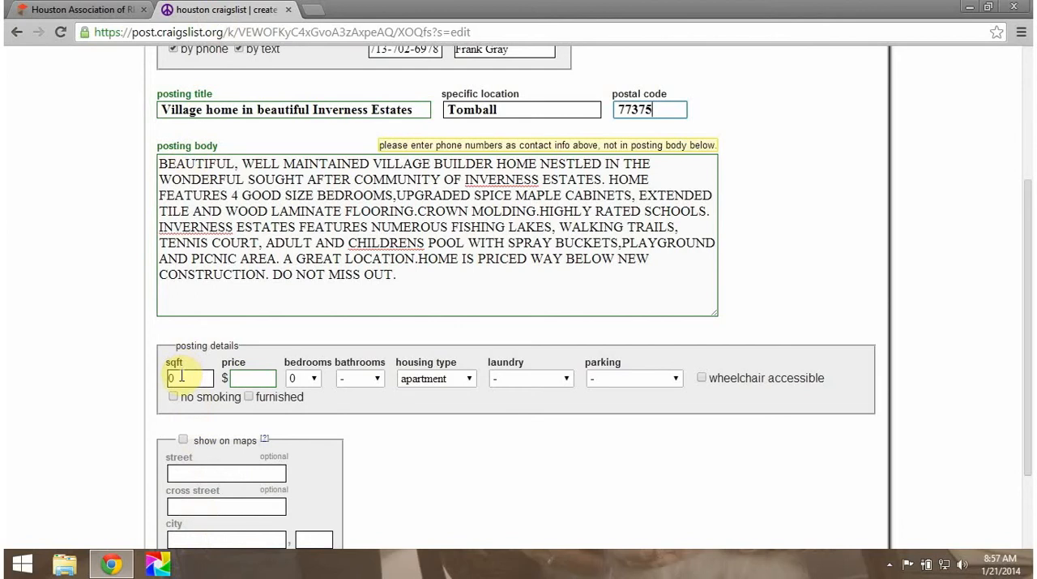
click(181, 376)
text(2343)
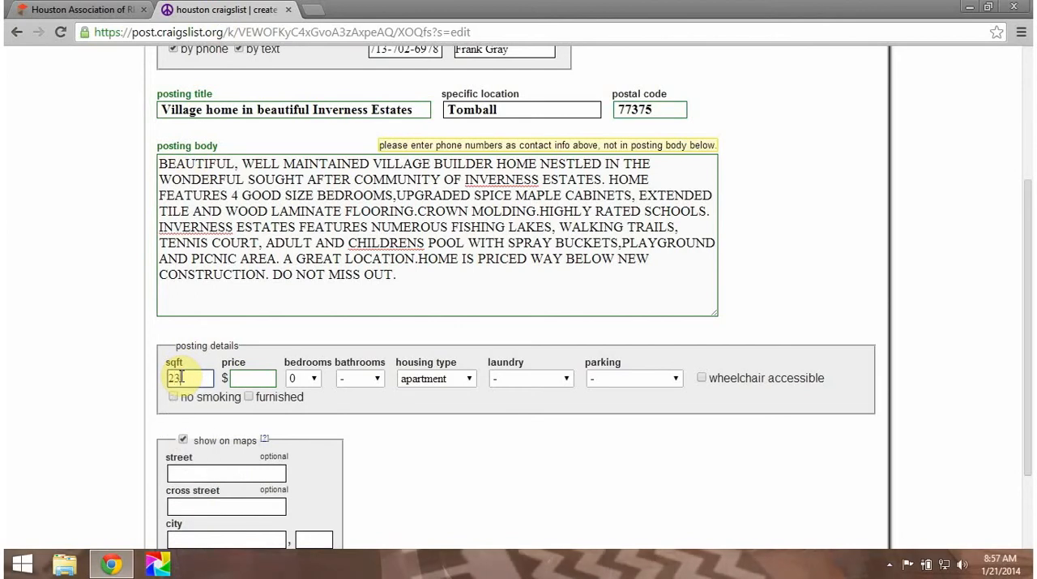
click(240, 378)
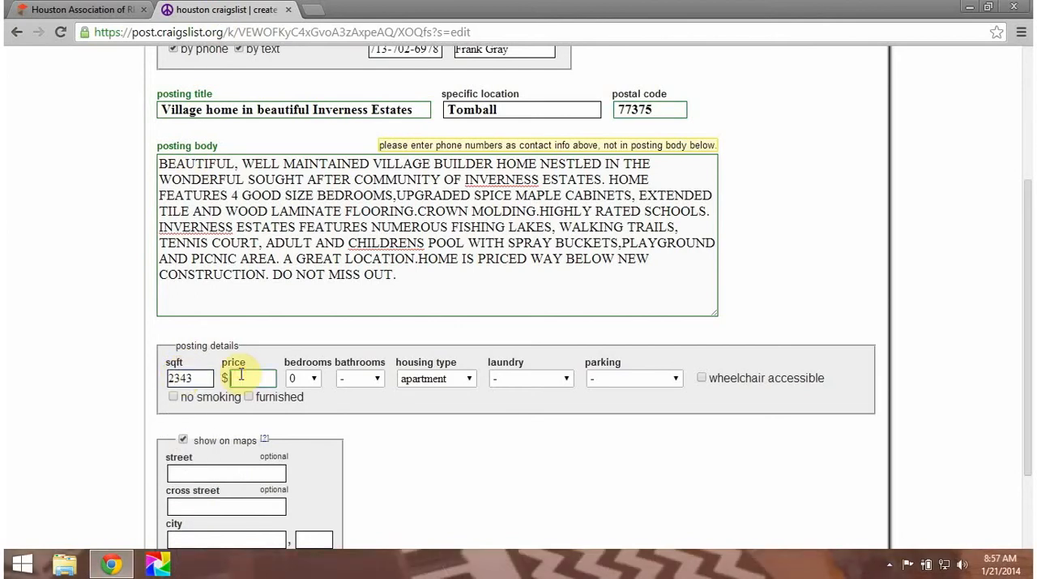
text(215)
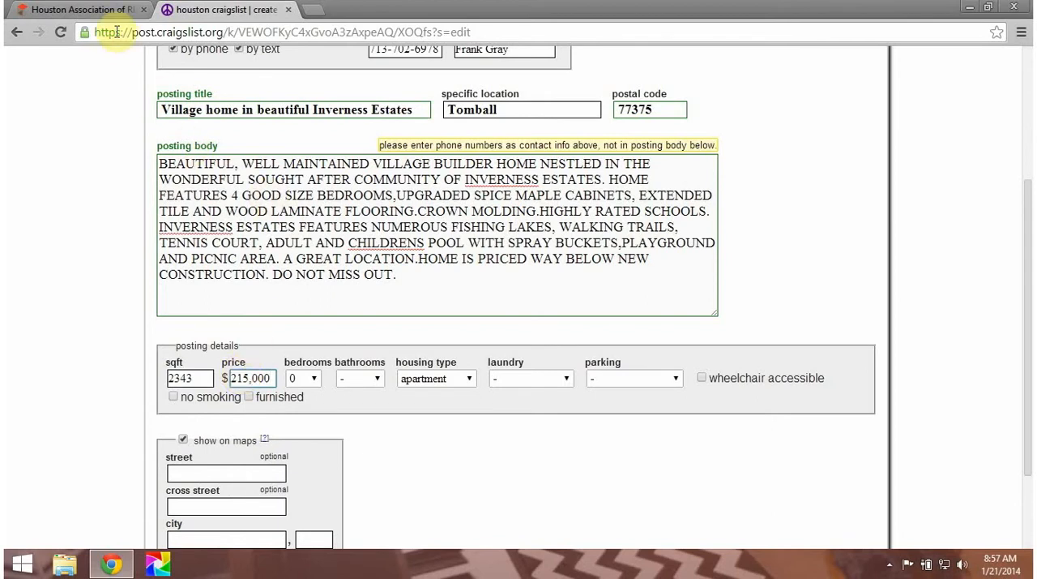
Step: Check the room counts in the MLS listing and set the posting to 4 bedrooms and 2 bathrooms
click(93, 10)
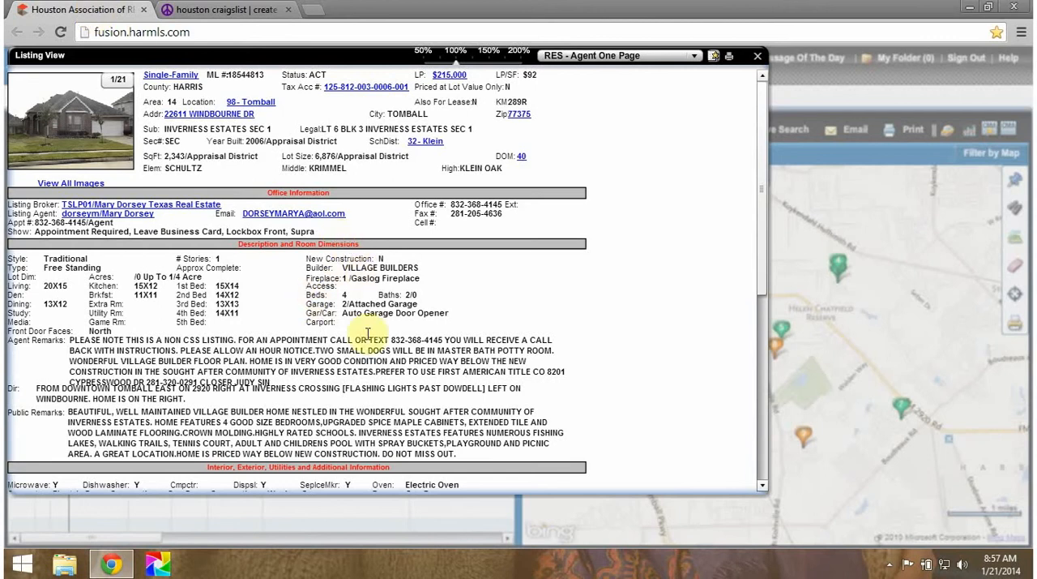
click(228, 11)
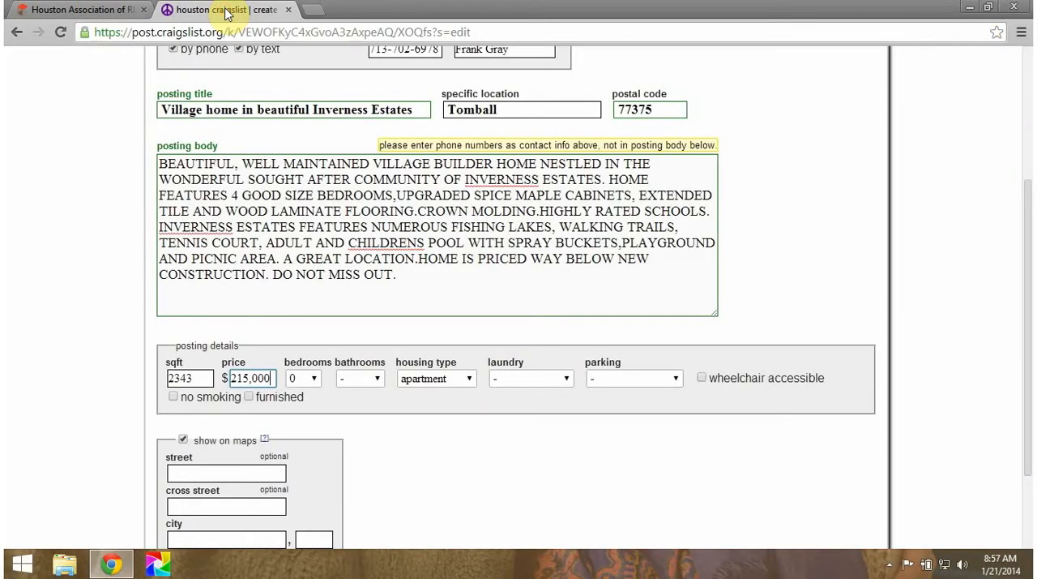
click(316, 383)
click(299, 445)
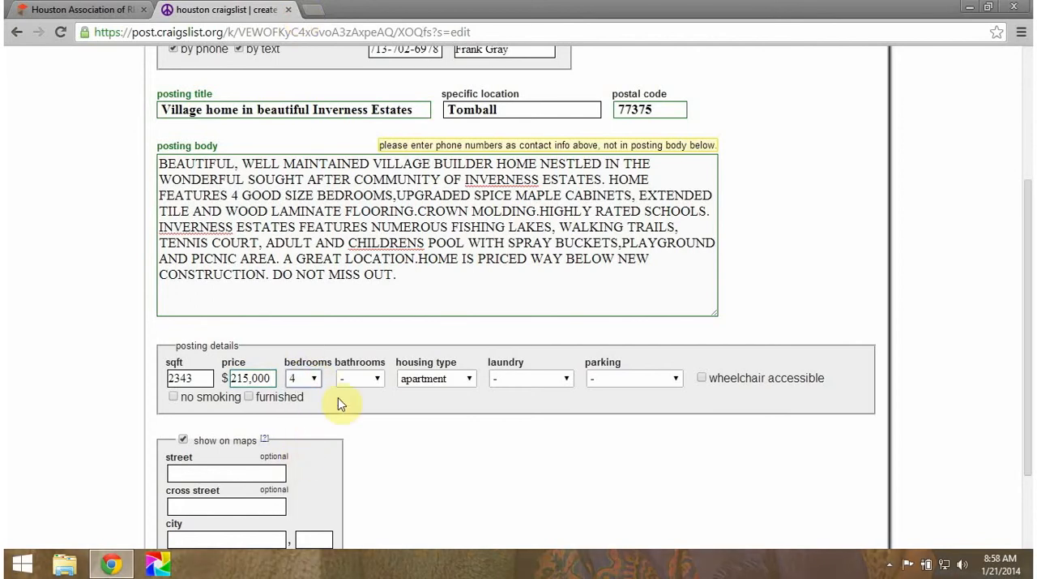
click(378, 381)
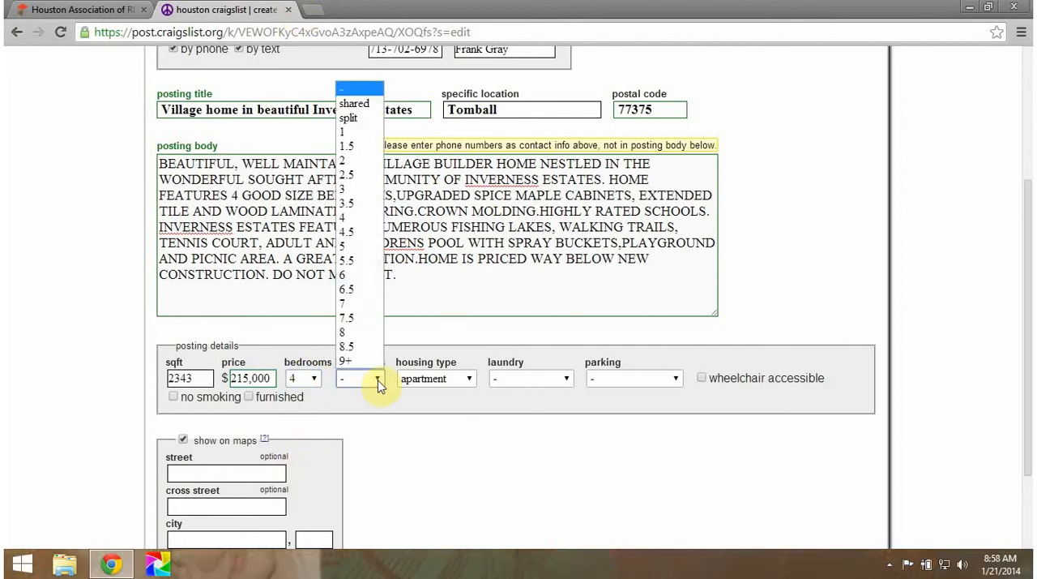
click(356, 161)
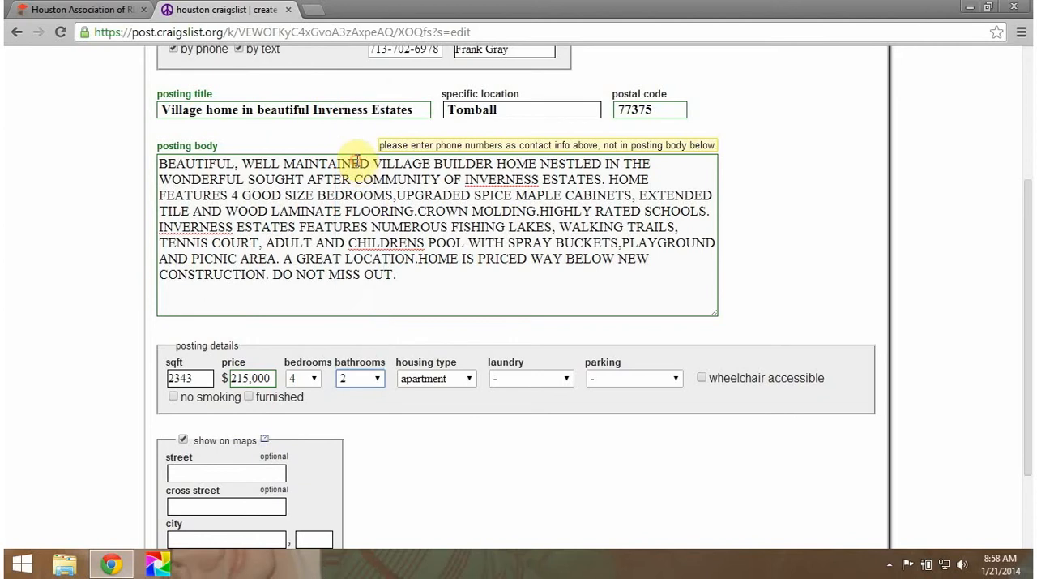
Step: Set the posting's housing type to house, laundry to laundry in bldg, and parking to attached garage
click(470, 381)
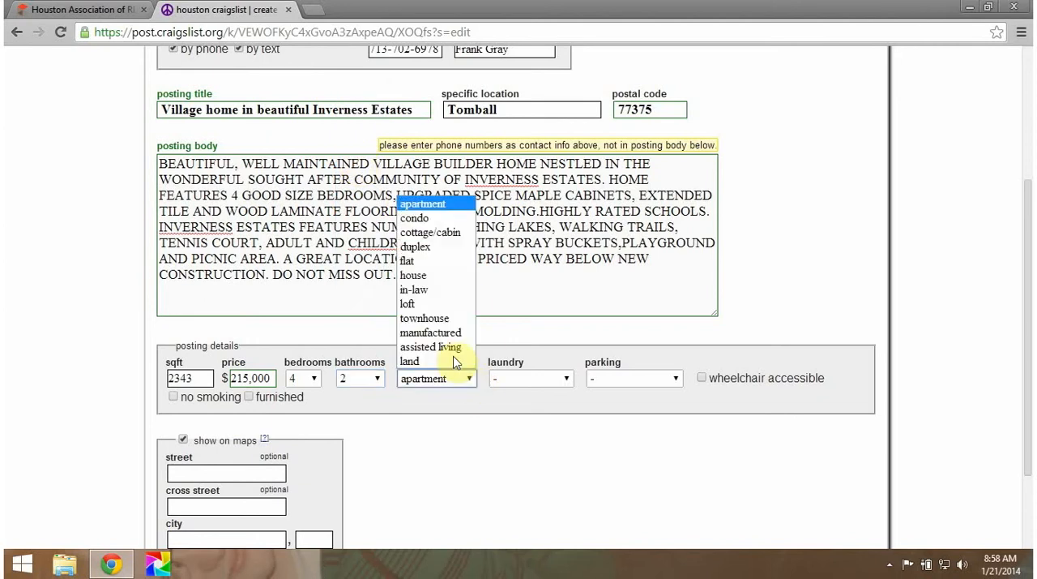
click(419, 278)
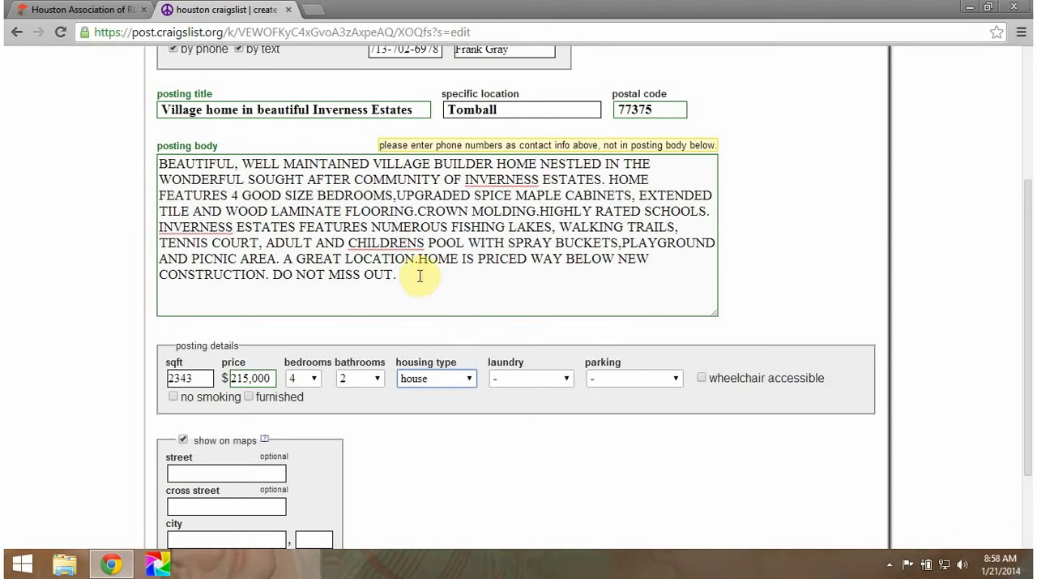
click(565, 383)
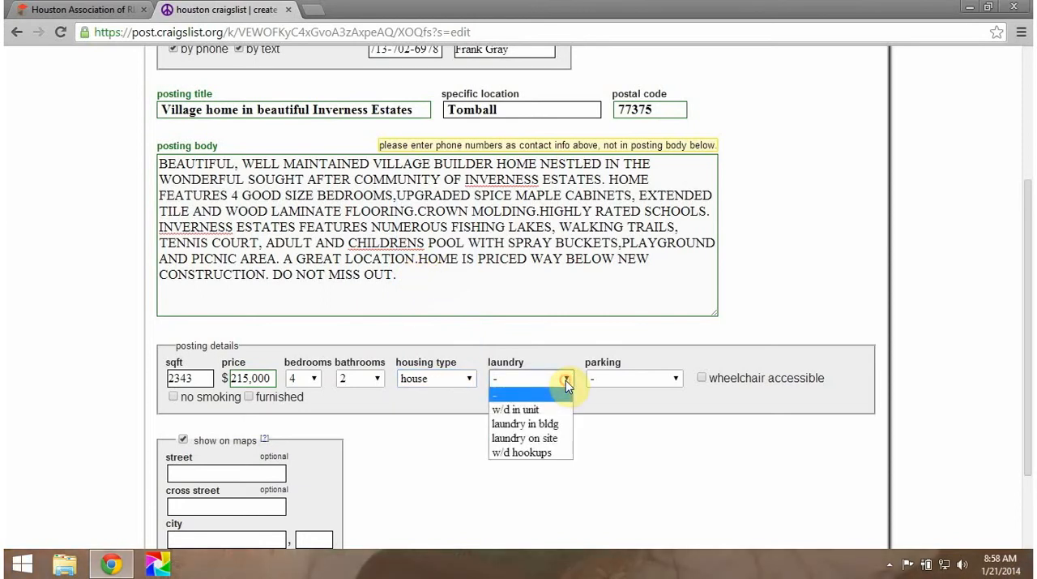
click(536, 423)
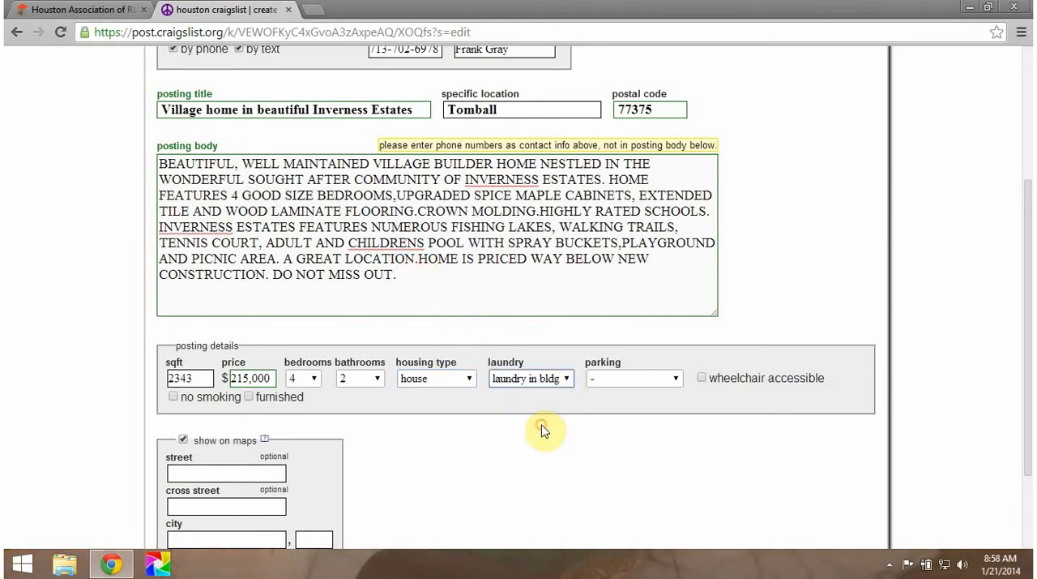
click(676, 380)
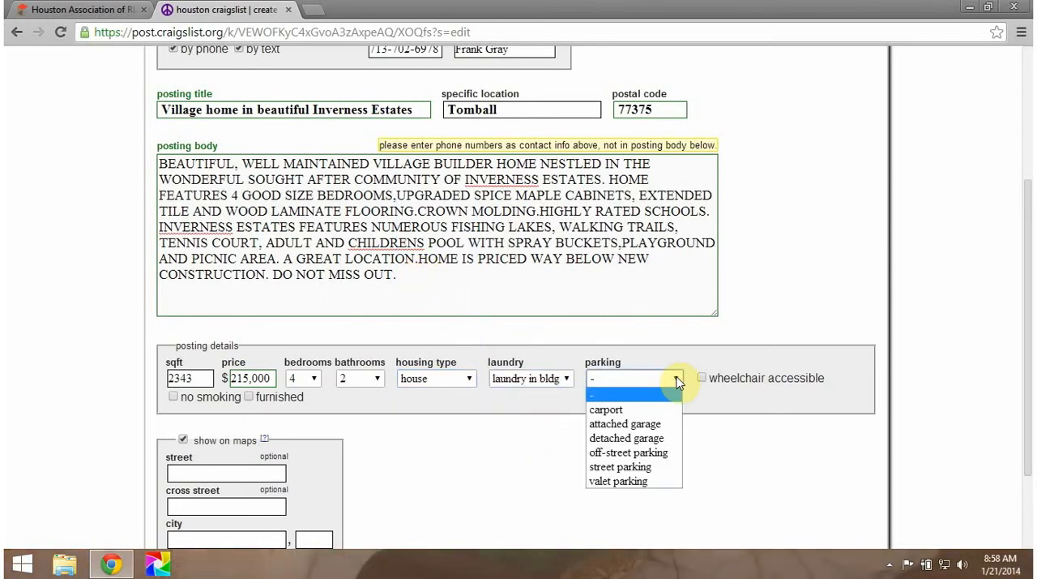
click(645, 424)
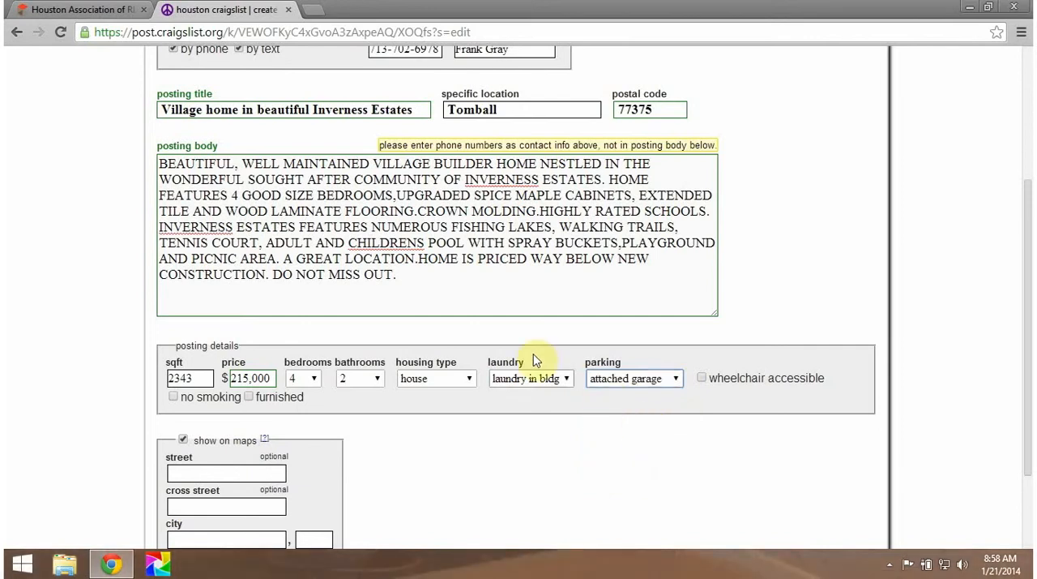
Step: Start a new paragraph in the posting body, copy the MLS number from the home's MLS listing, and check the listing's photo count
click(408, 274)
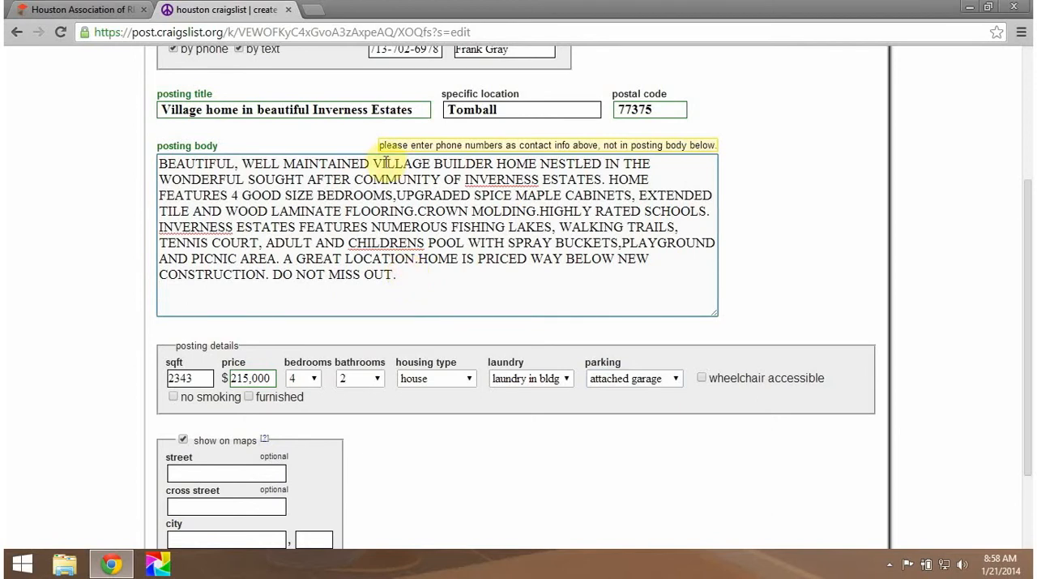
click(91, 11)
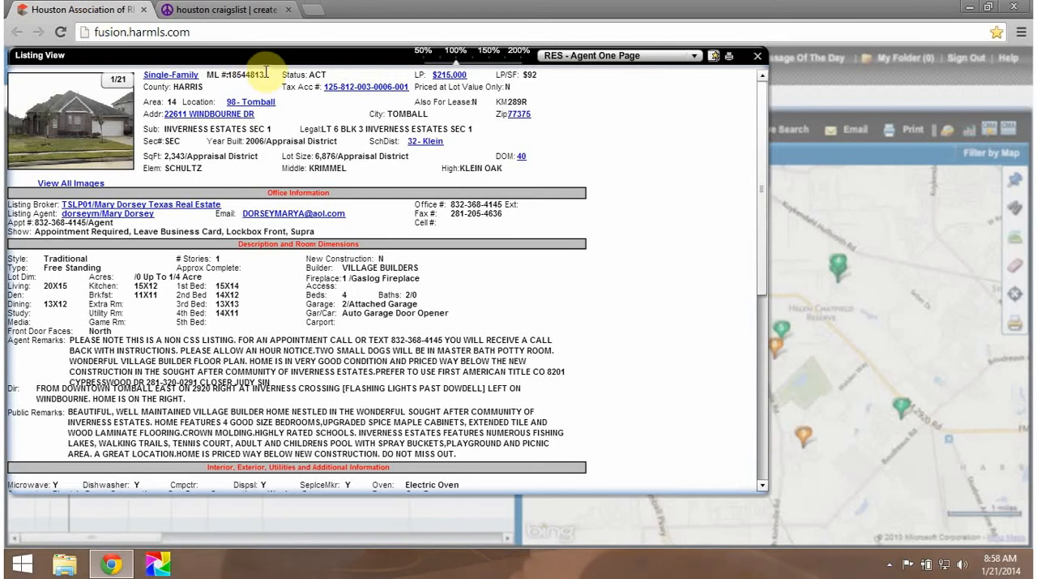
drag(266, 73, 231, 77)
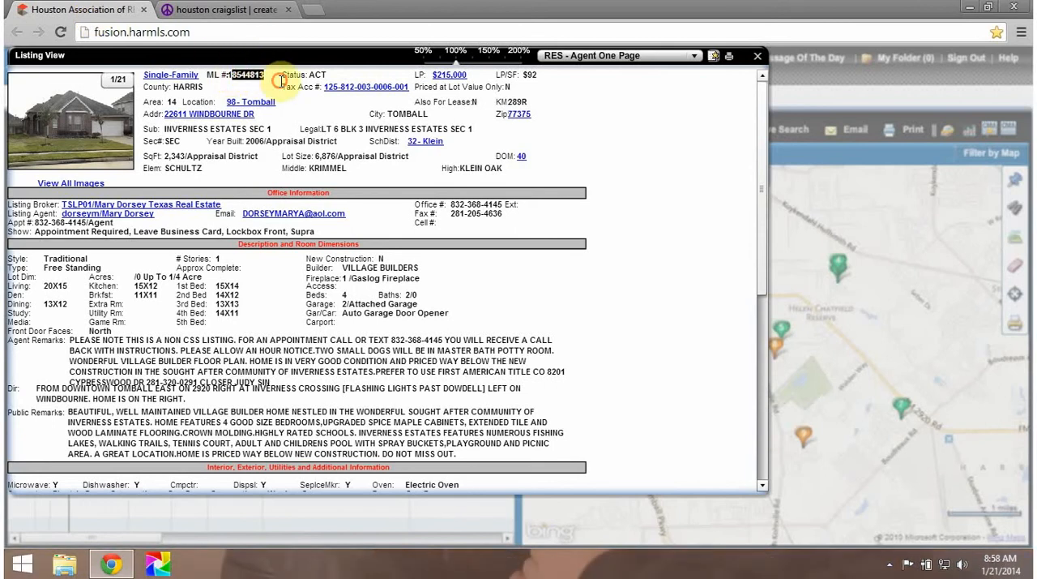
double_click(229, 75)
key(ctrl+c)
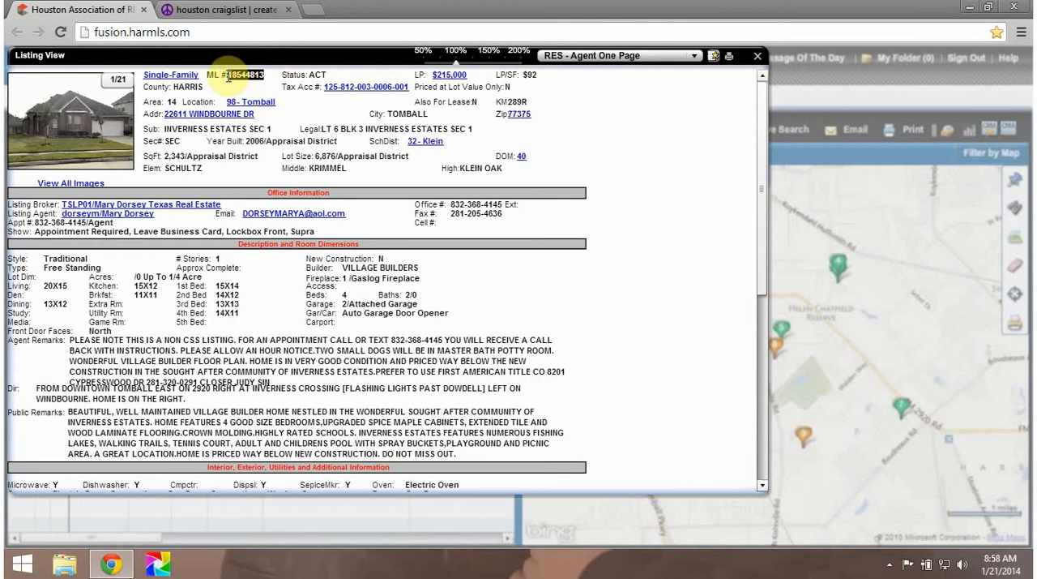
click(243, 10)
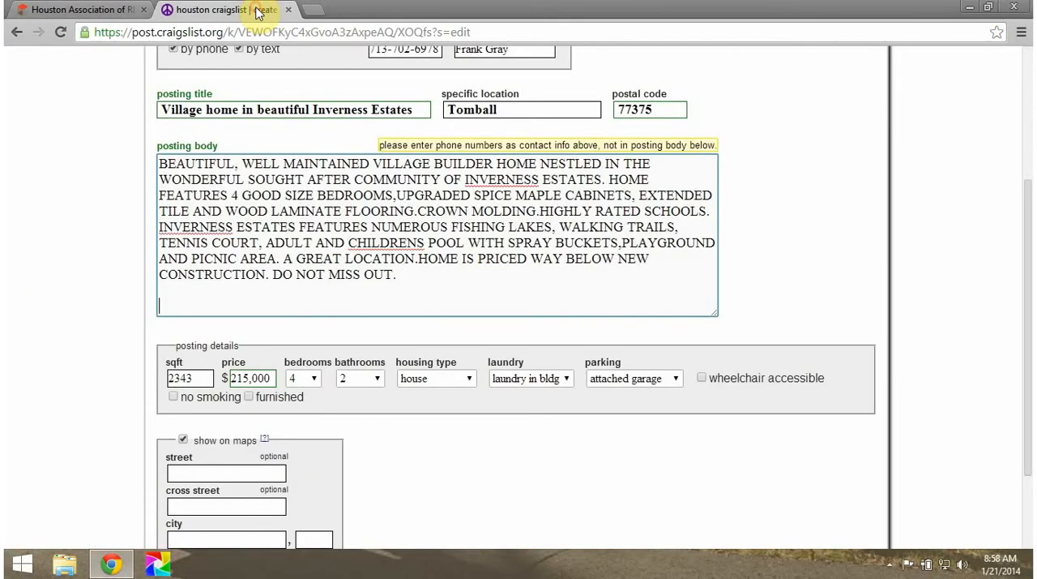
click(95, 9)
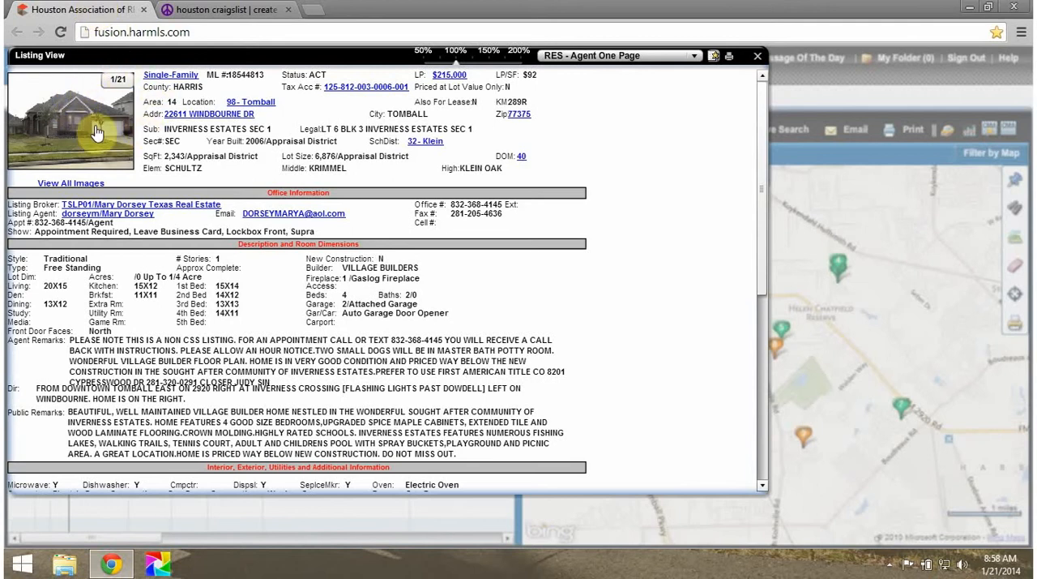
click(215, 8)
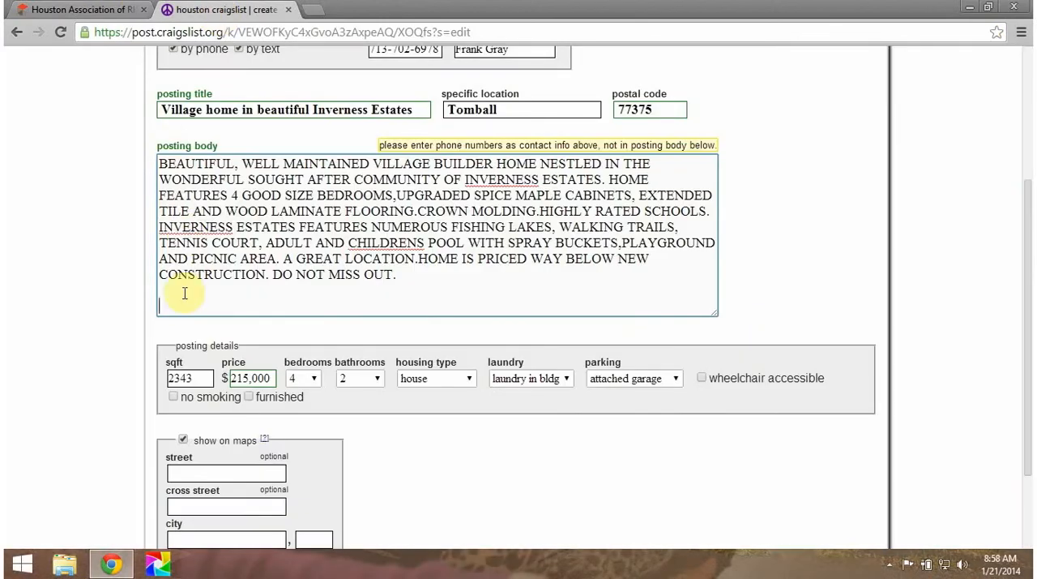
text(See)
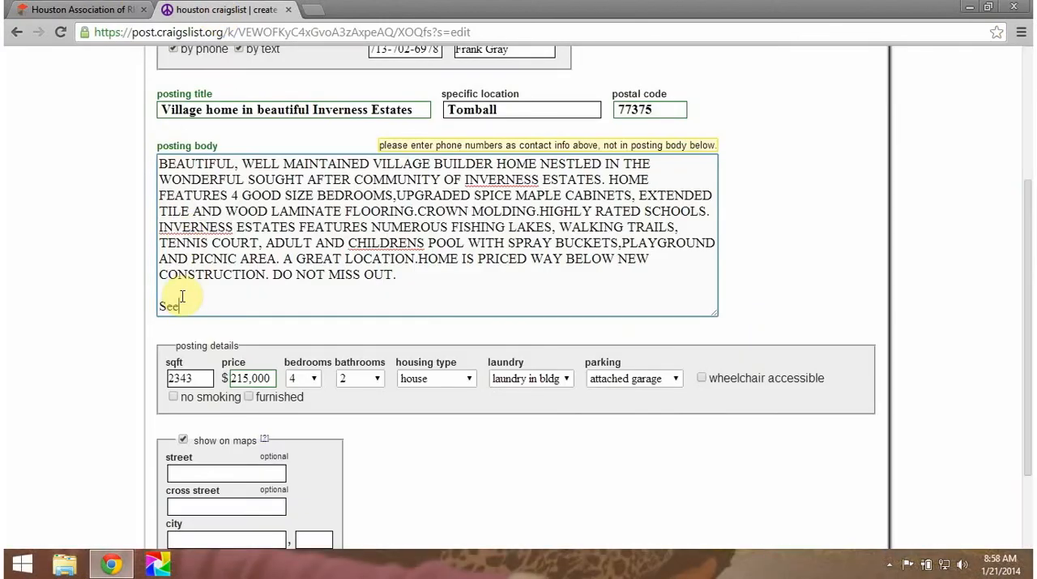
text( 21 photos of this home at)
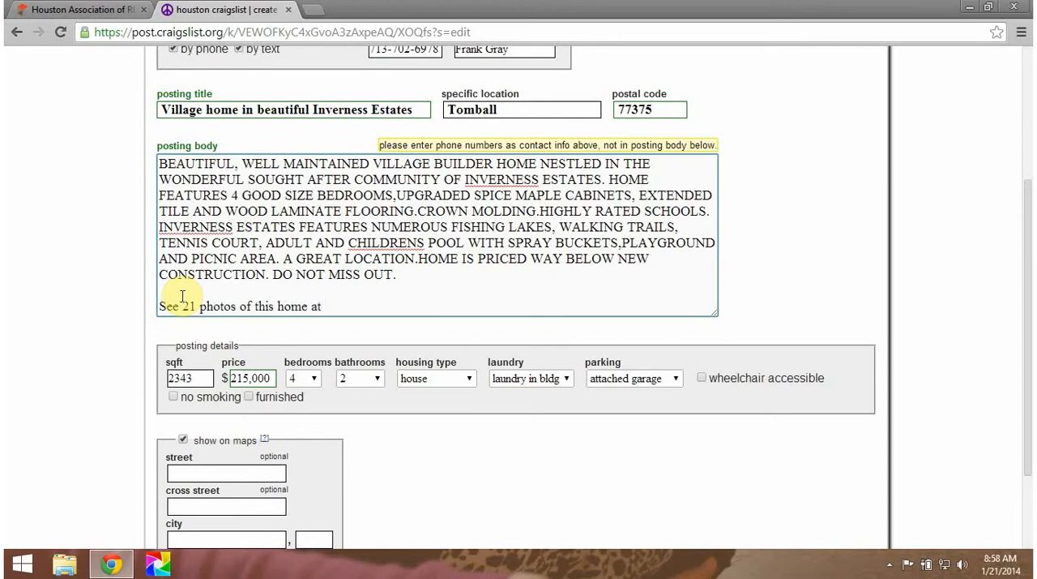
text( www.)
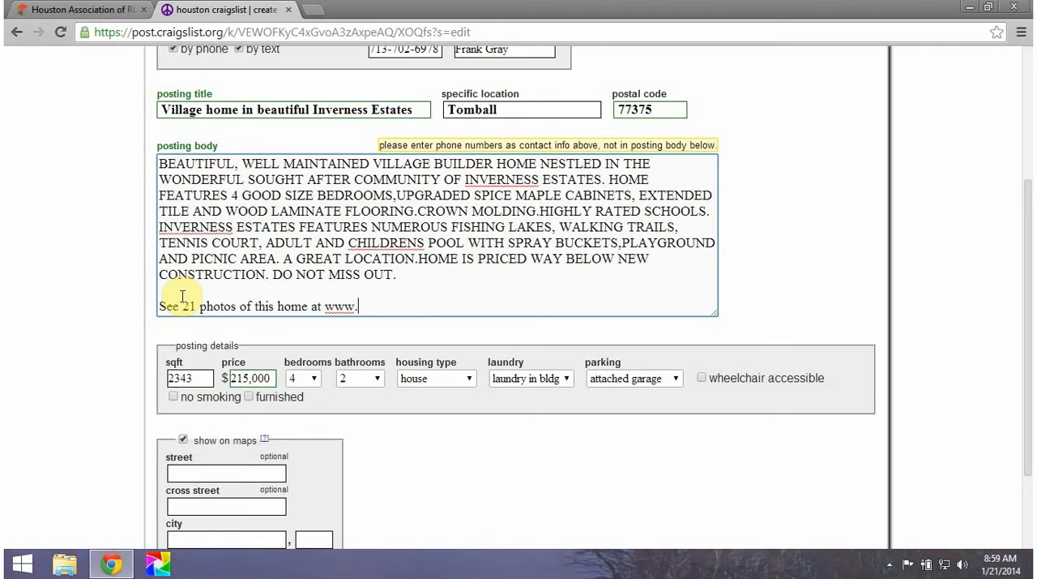
text(AllHomeP)
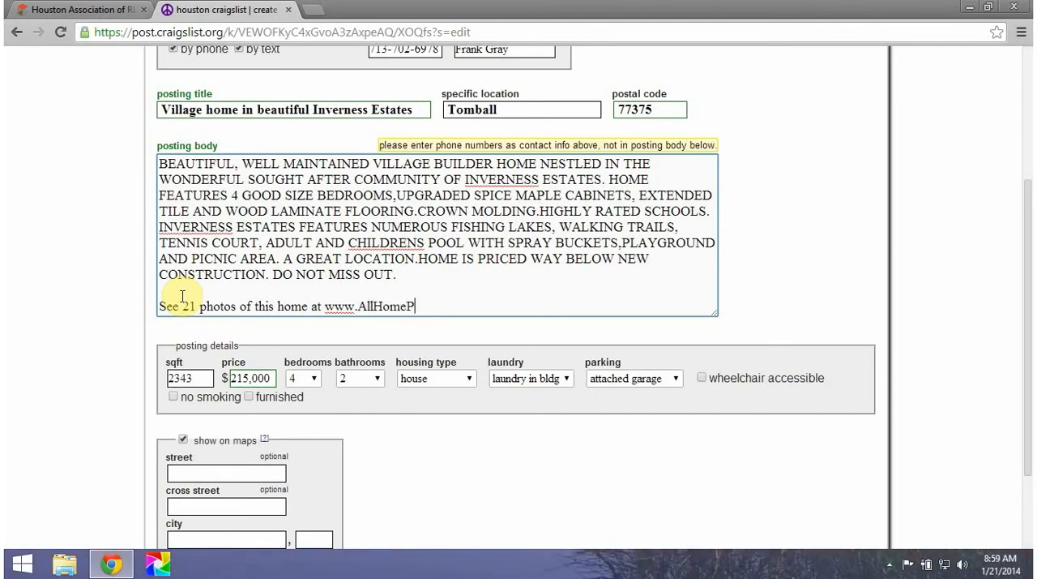
text(hotos.com/)
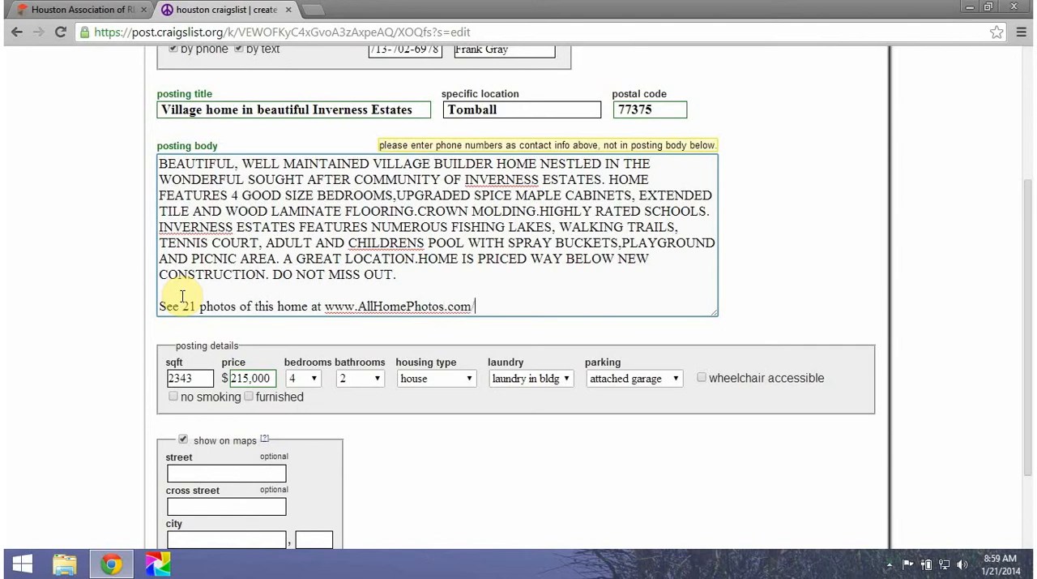
key(ctrl+v)
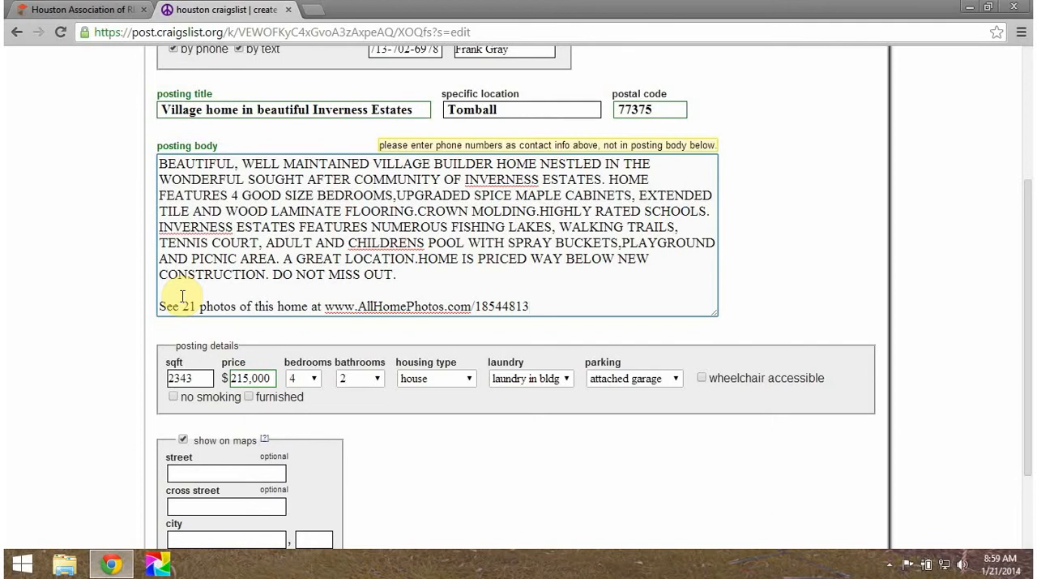
Step: Add a new paragraph to the posting body reading "To schedule a showing call or text" followed by the posting agent's full name
key(Return)
key(Return)
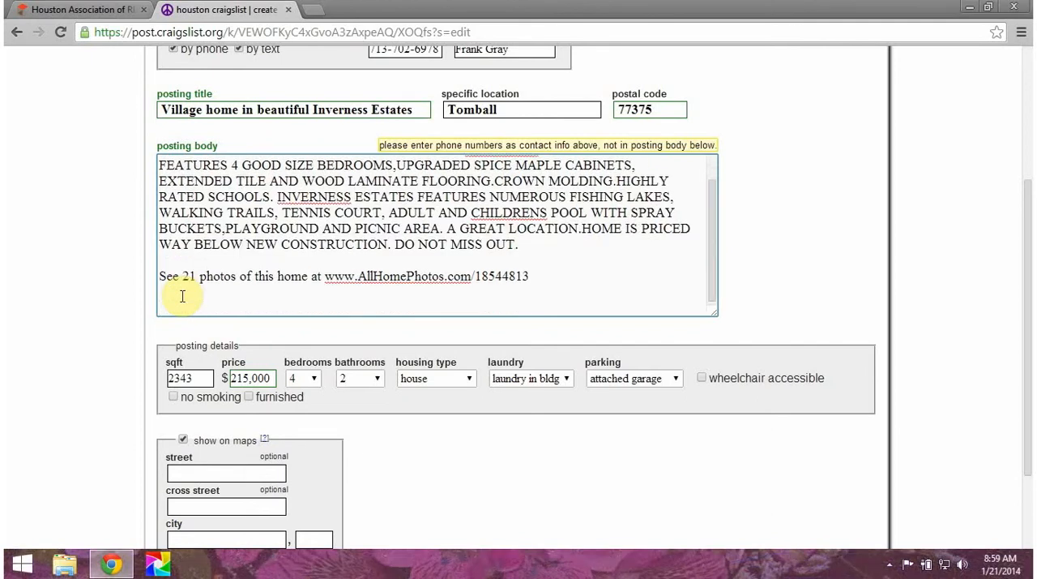
text(To schedule a showi)
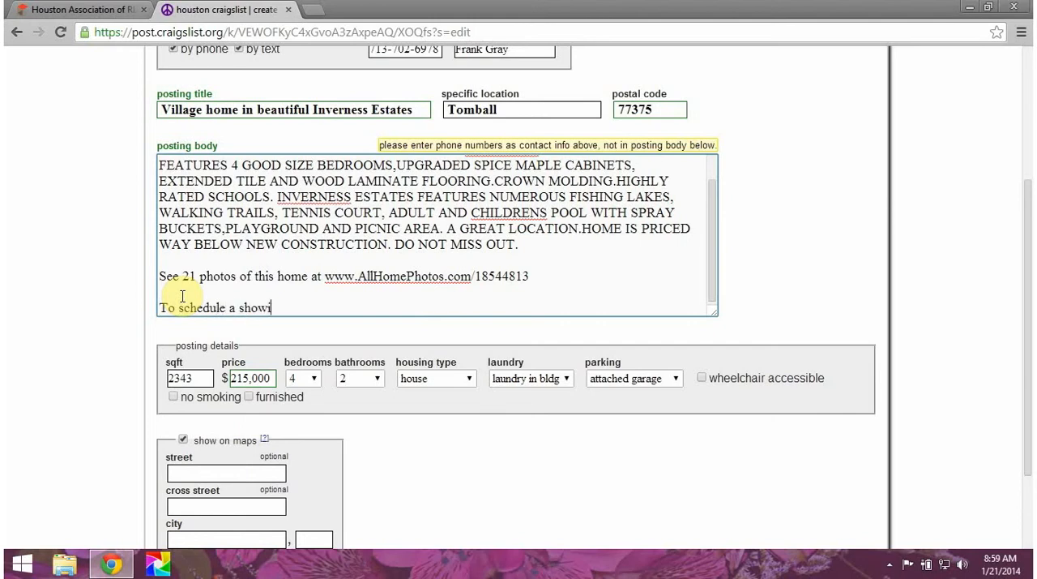
text(ng call or text FR)
text(ank)
key(BackSpace)
key(BackSpace)
key(BackSpace)
key(BackSpace)
text(rakn)
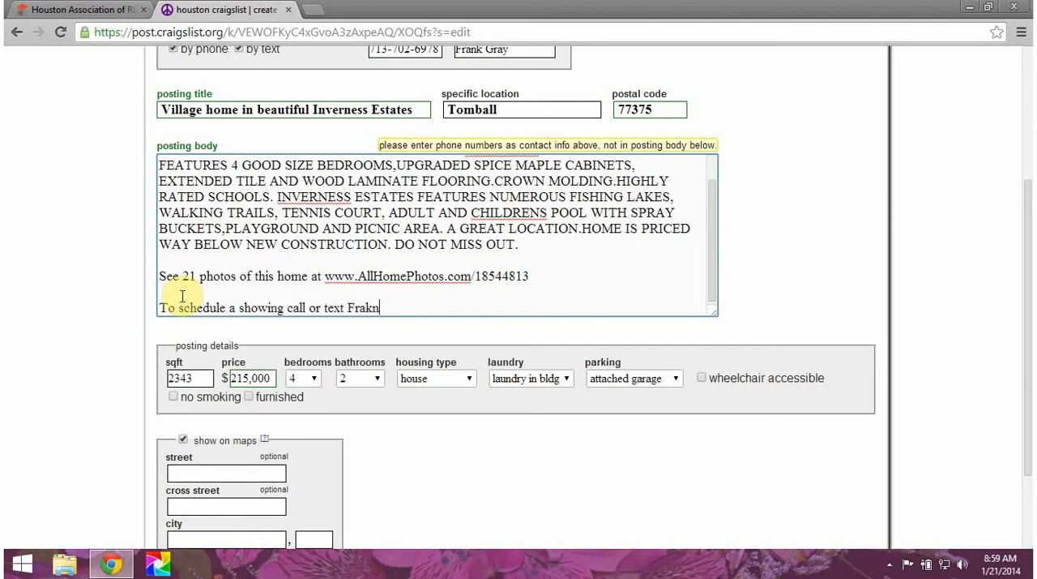
key(BackSpace)
key(BackSpace)
key(BackSpace)
key(BackSpace)
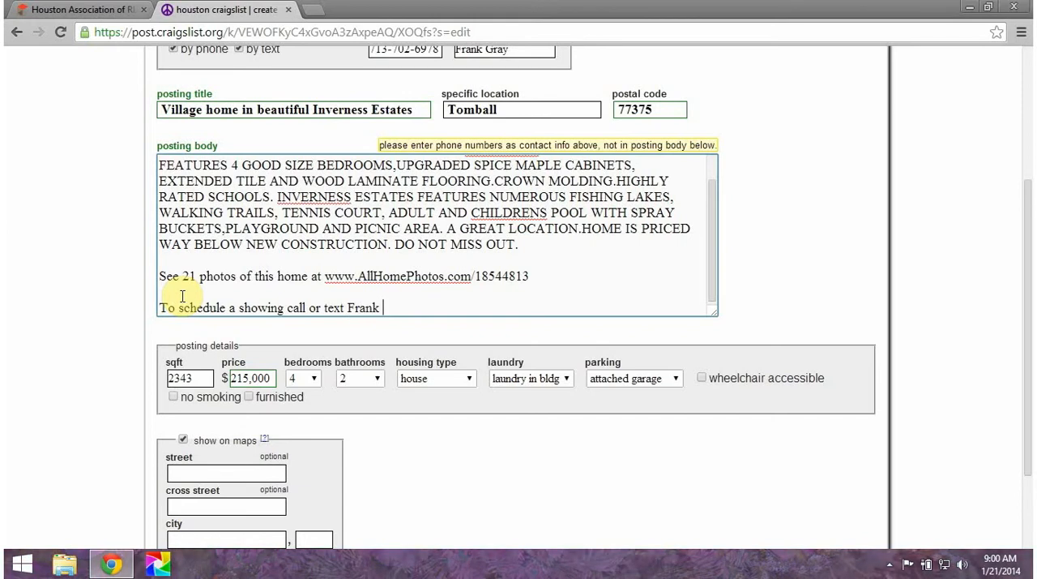
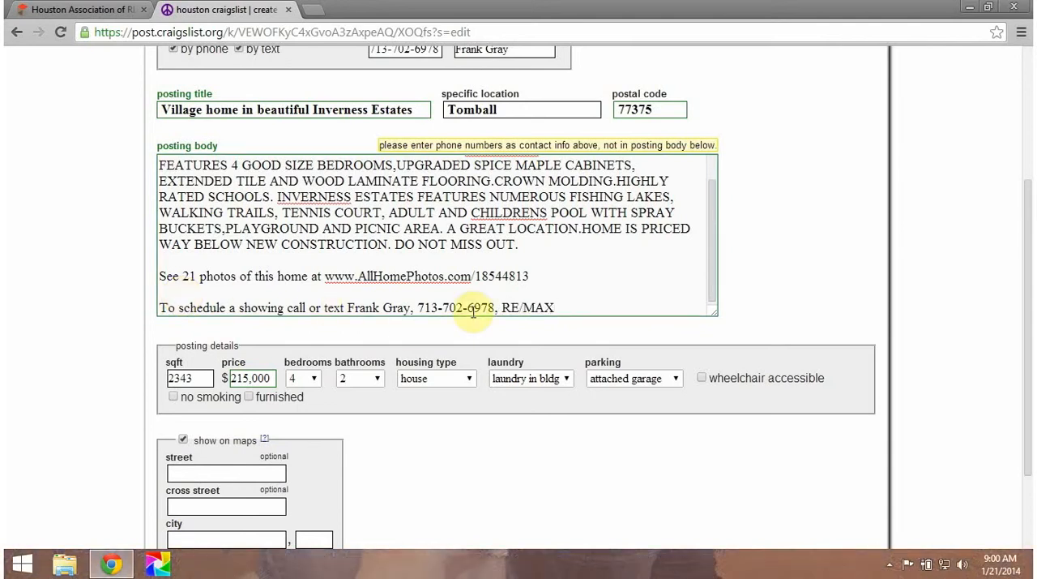
text( The W)
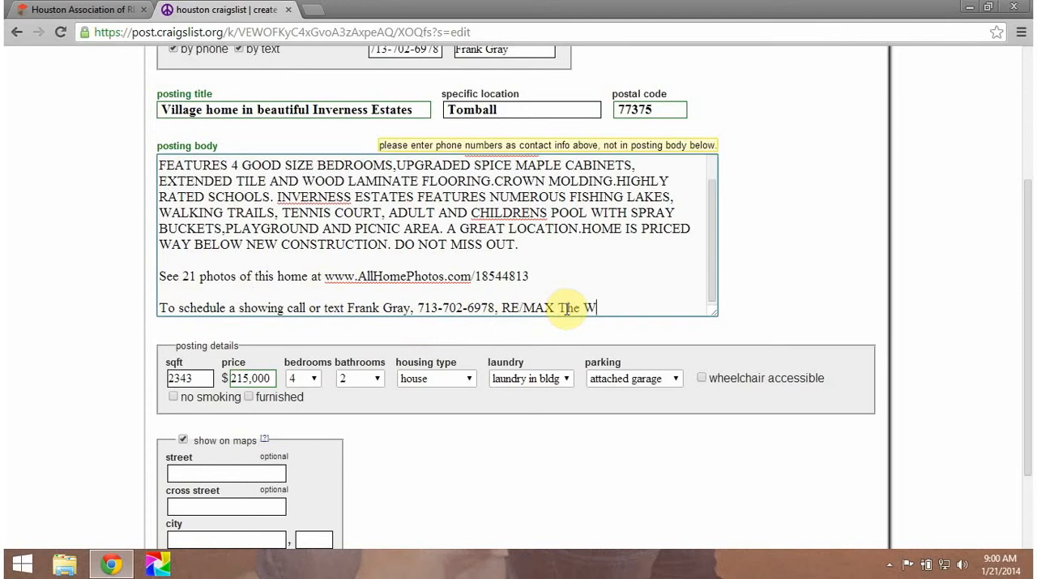
text(oodlands and S[prin)
Step: Extend the showing line with the agent's phone number and "RE/MAX The Woodlands and Spring", separated by commas
key(BackSpace)
key(BackSpace)
key(BackSpace)
key(BackSpace)
key(BackSpace)
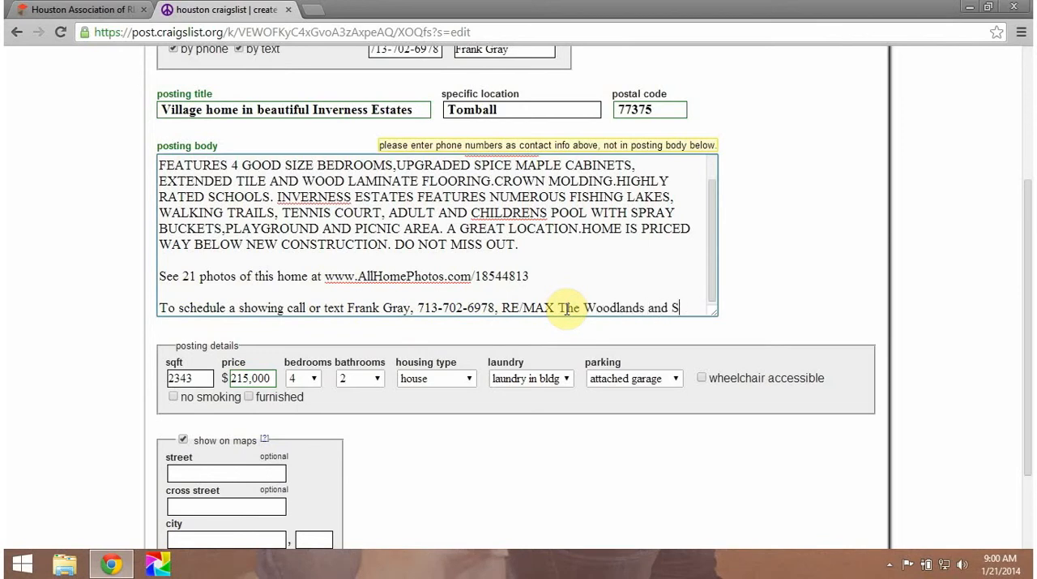
text(pring)
Step: Check the listing broker in the MLS listing and begin a new paragraph with "Listing courtesy of" and the broker's name
key(Return)
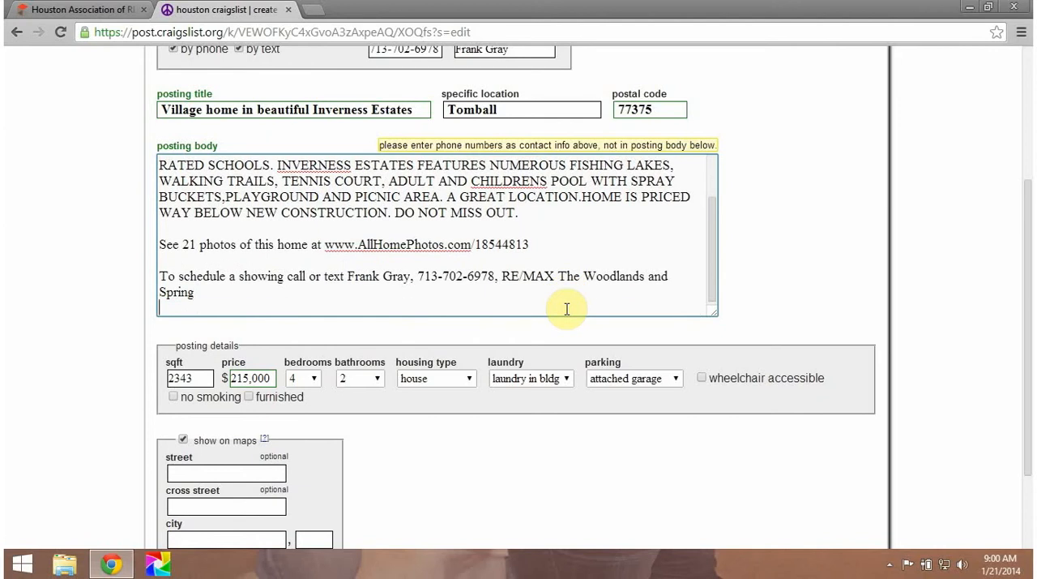
key(Return)
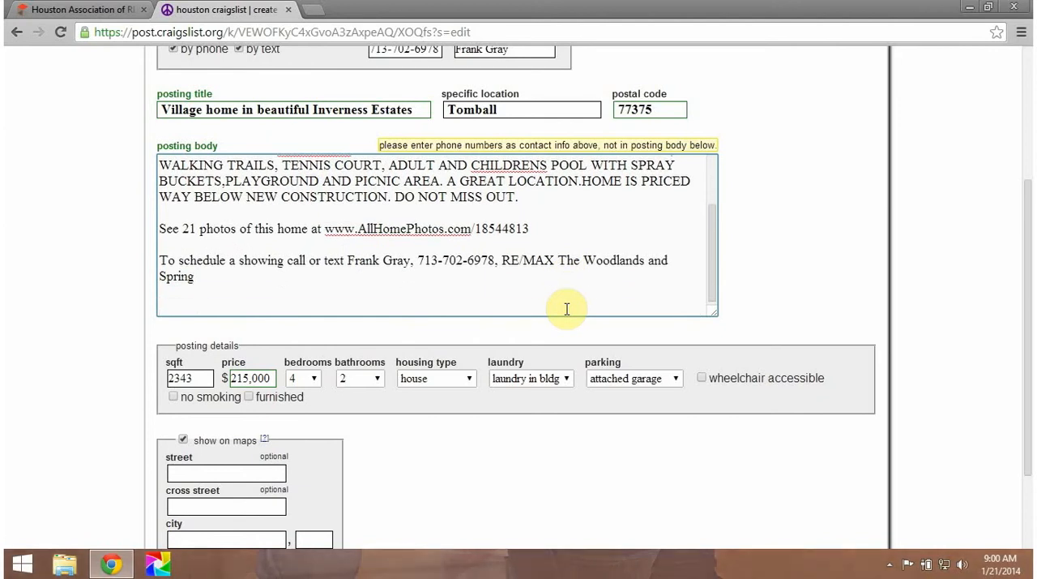
click(95, 11)
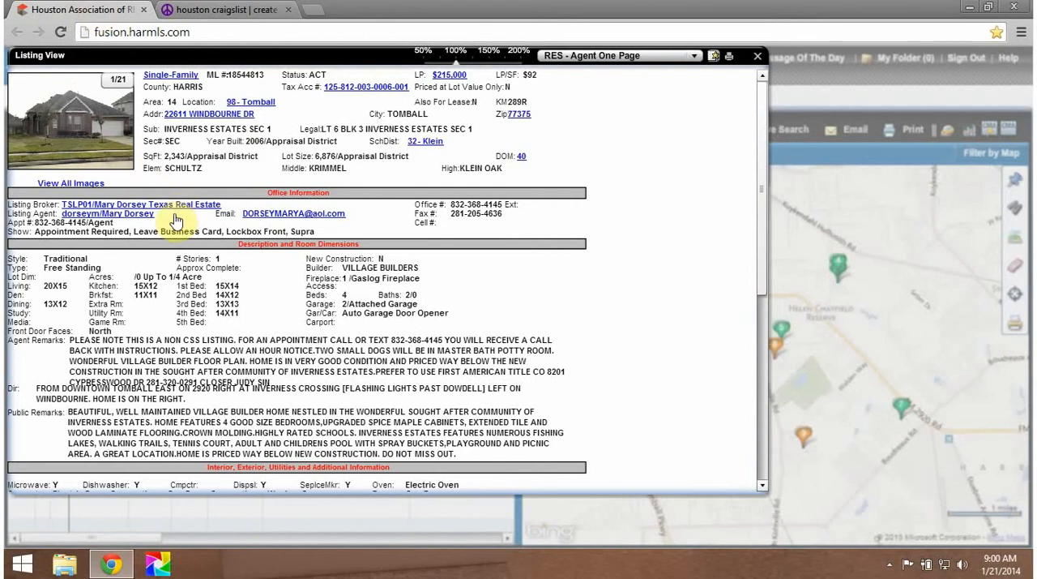
click(218, 10)
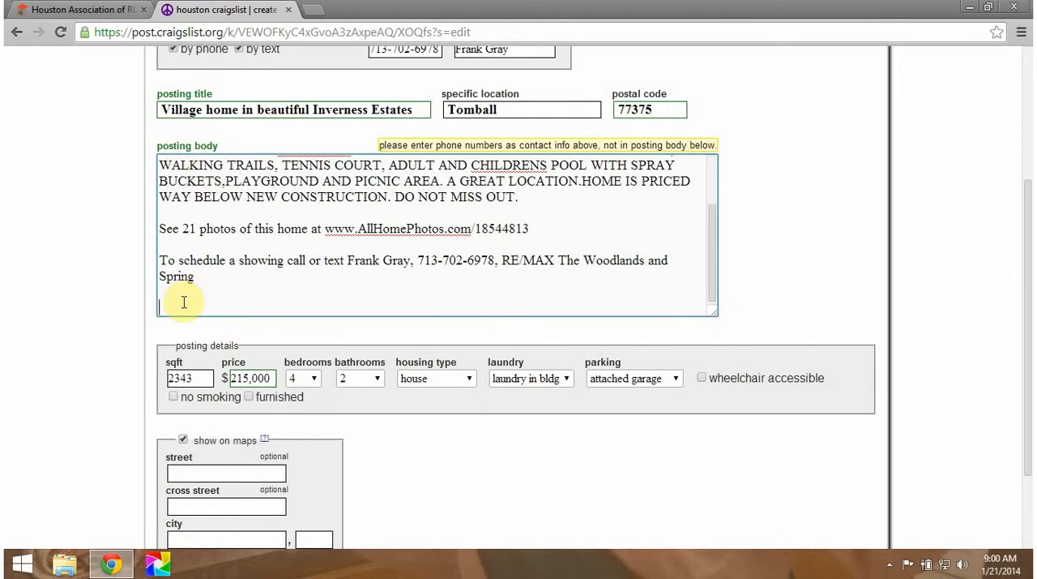
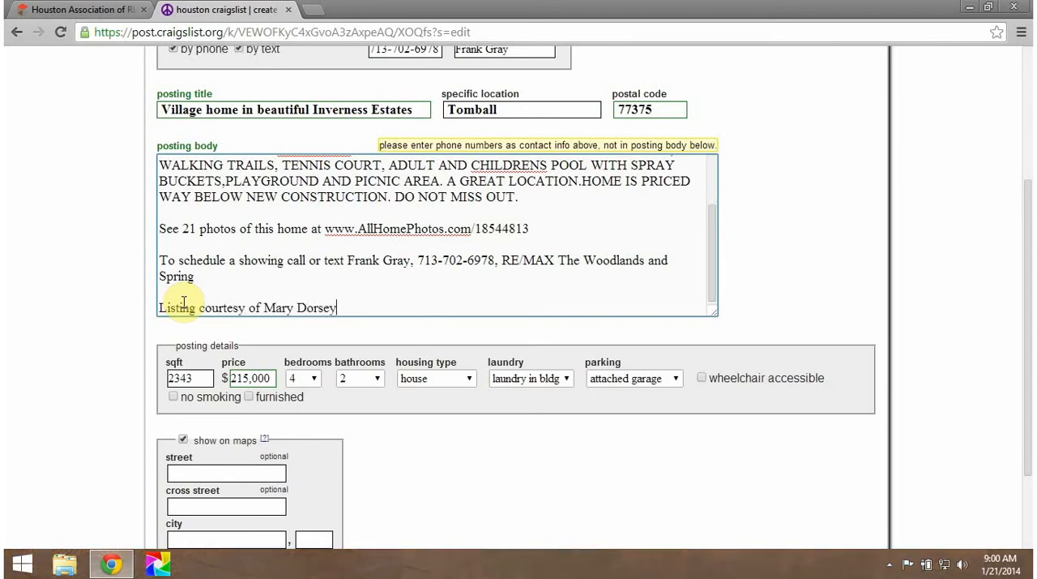
text( Texas Real ES)
Step: Complete the listing credit line with "Texas Real Estate via HAR IDX"
key(BackSpace)
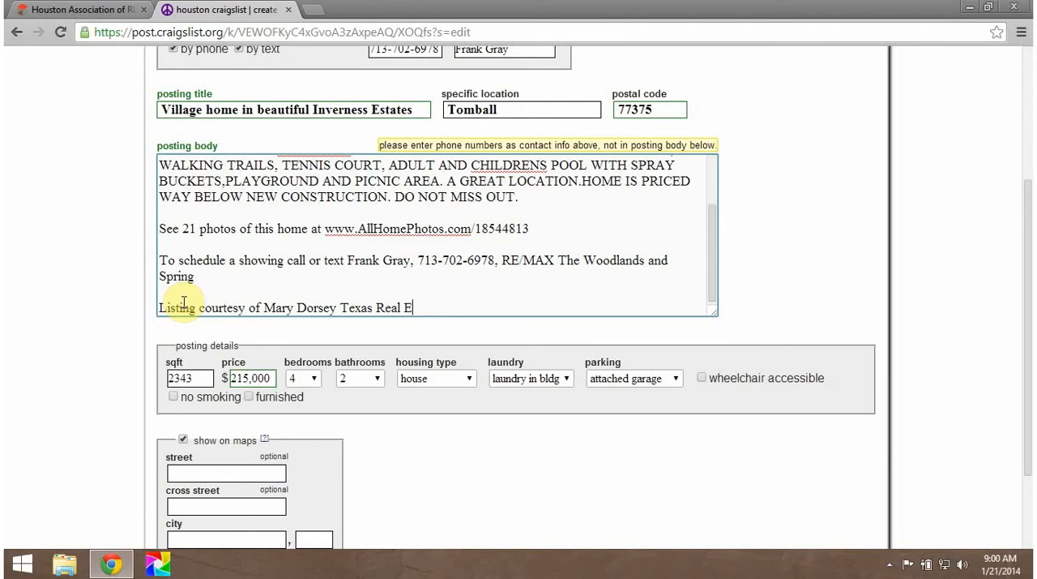
text(state via HAR I)
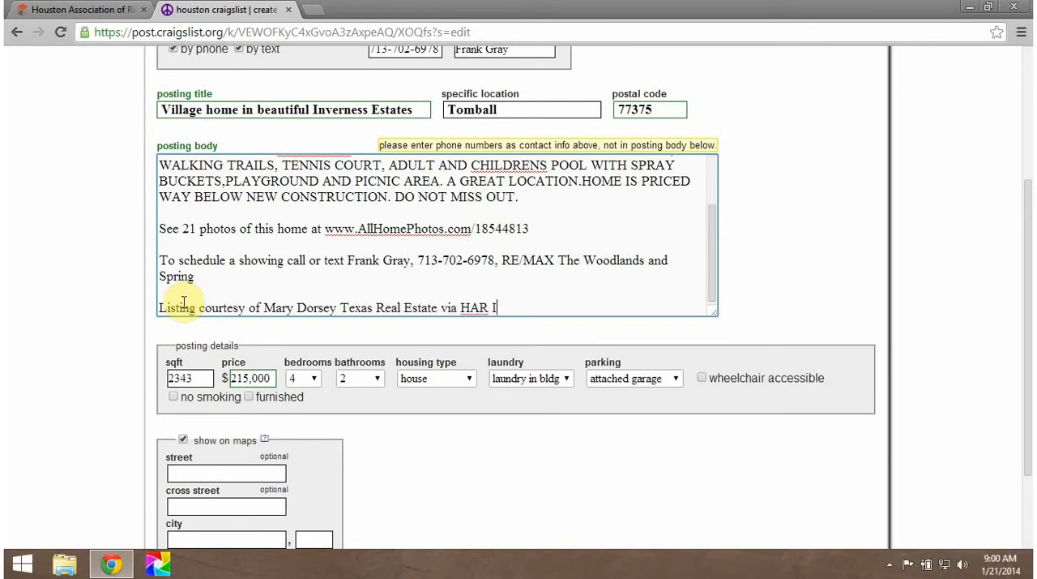
text(DX)
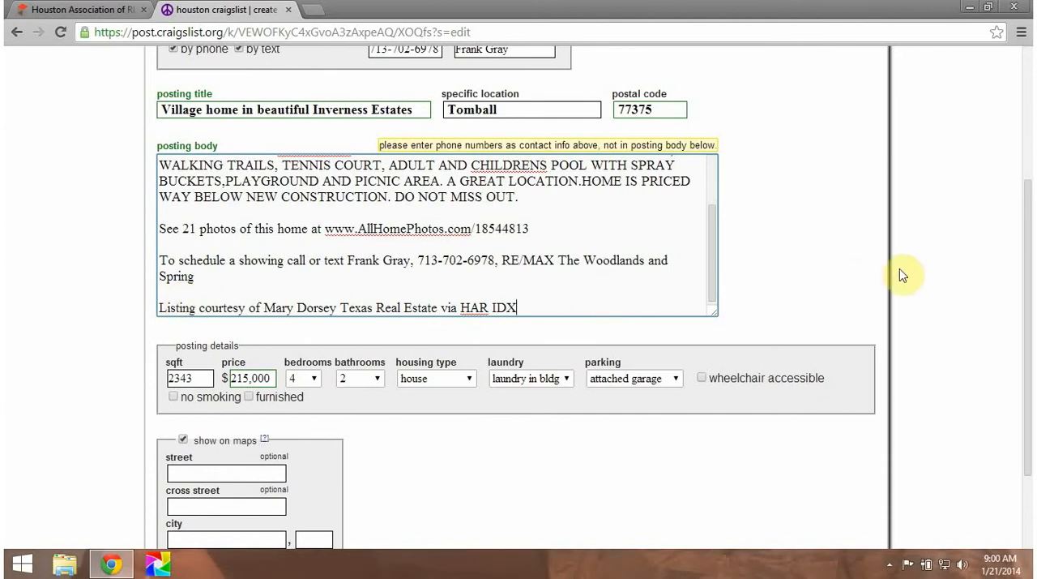
Step: Submit the completed posting form and accept the suggested map location for postal code 77375
drag(1027, 237, 1012, 343)
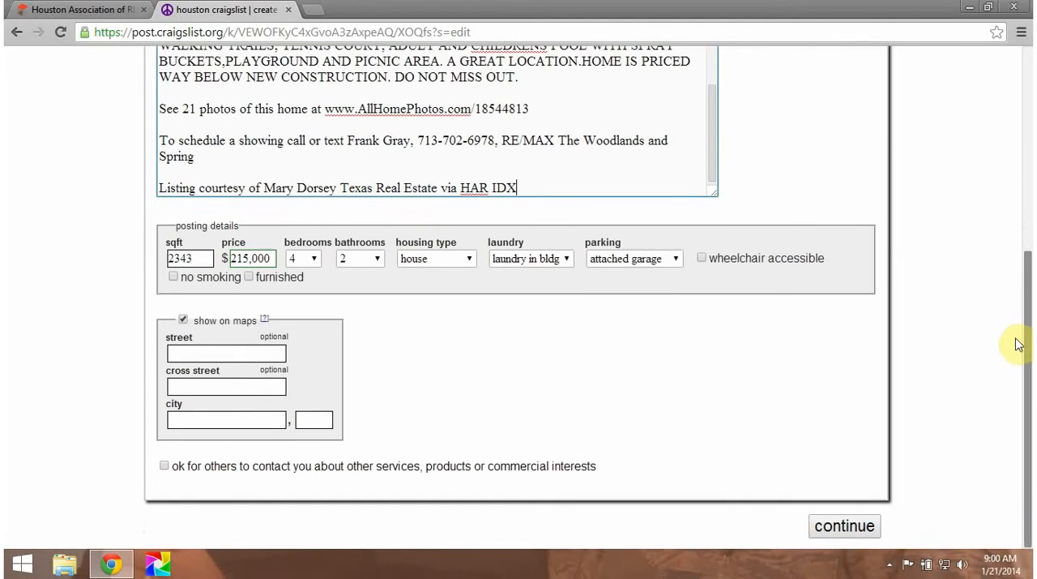
click(845, 529)
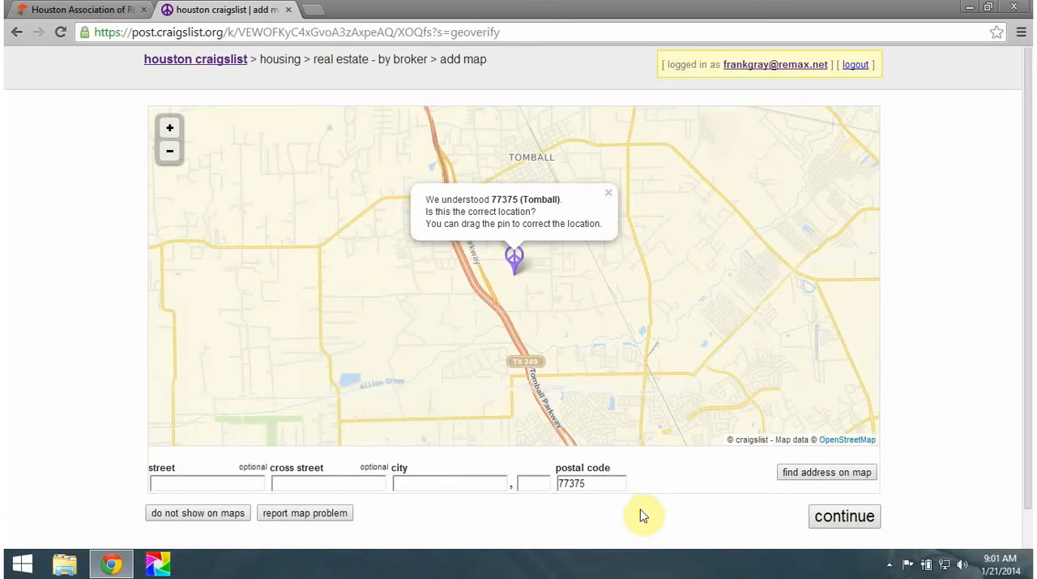
click(839, 517)
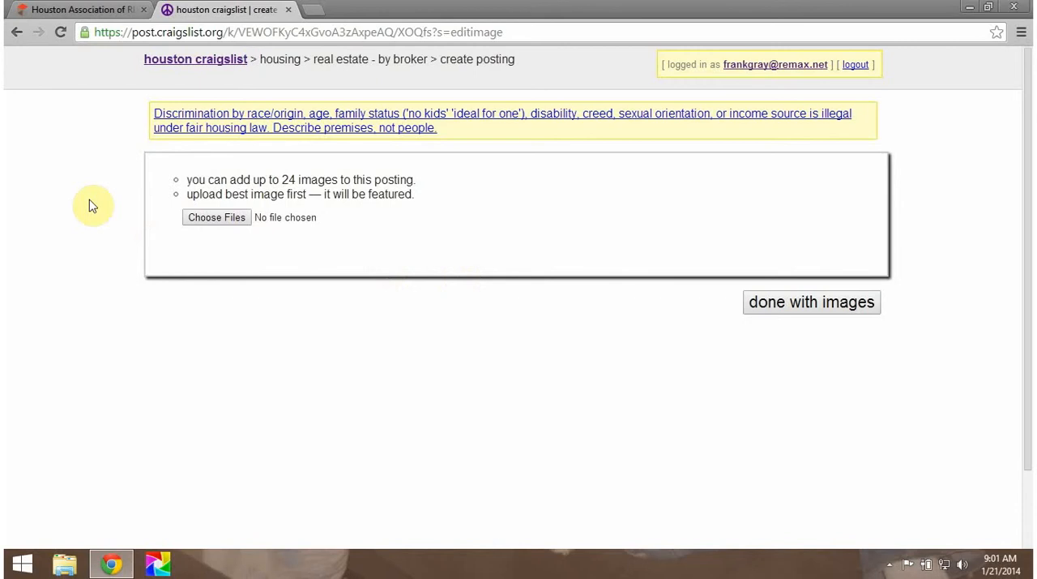
Step: Save the exterior front photo from the MLS listing's photo gallery as "wind" in the A - Craigslist folder within Pictures, then close the gallery
click(89, 10)
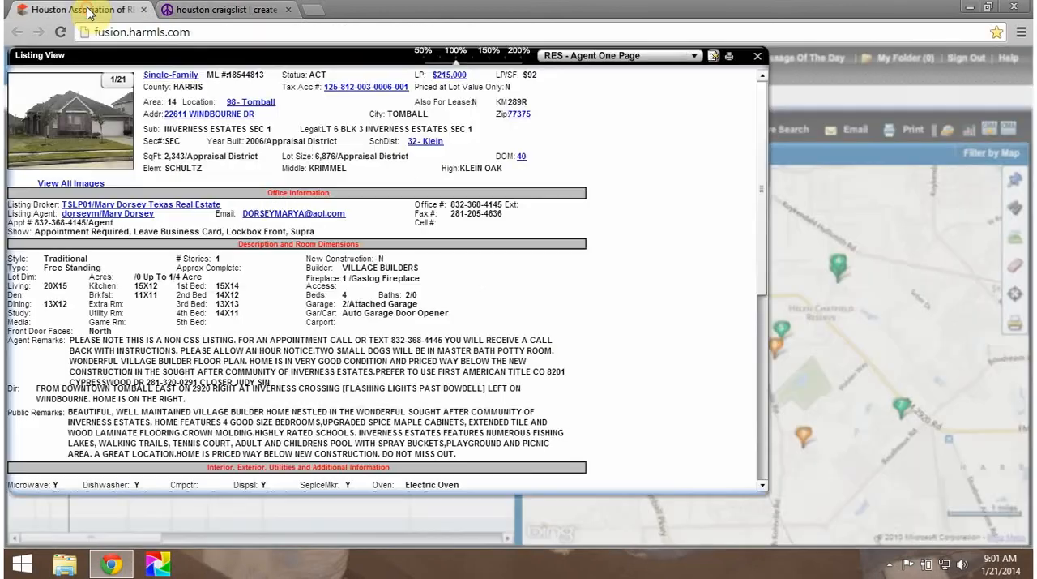
click(84, 186)
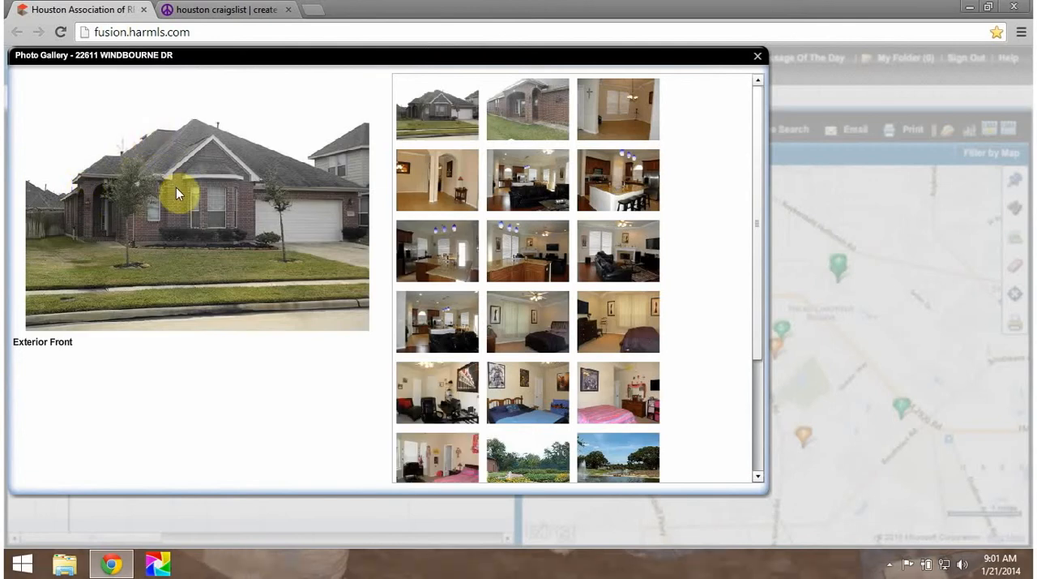
right_click(175, 187)
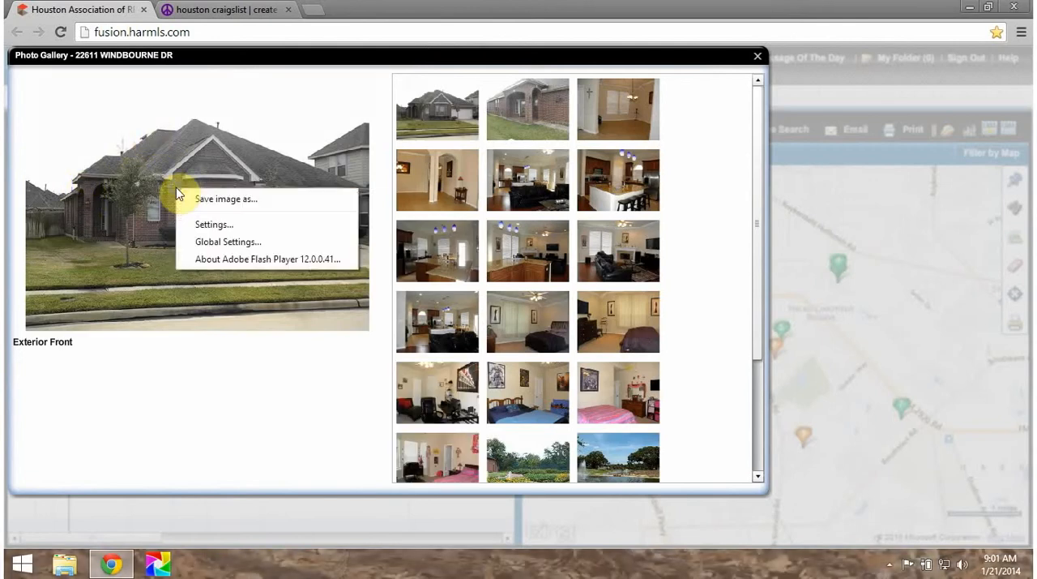
click(228, 203)
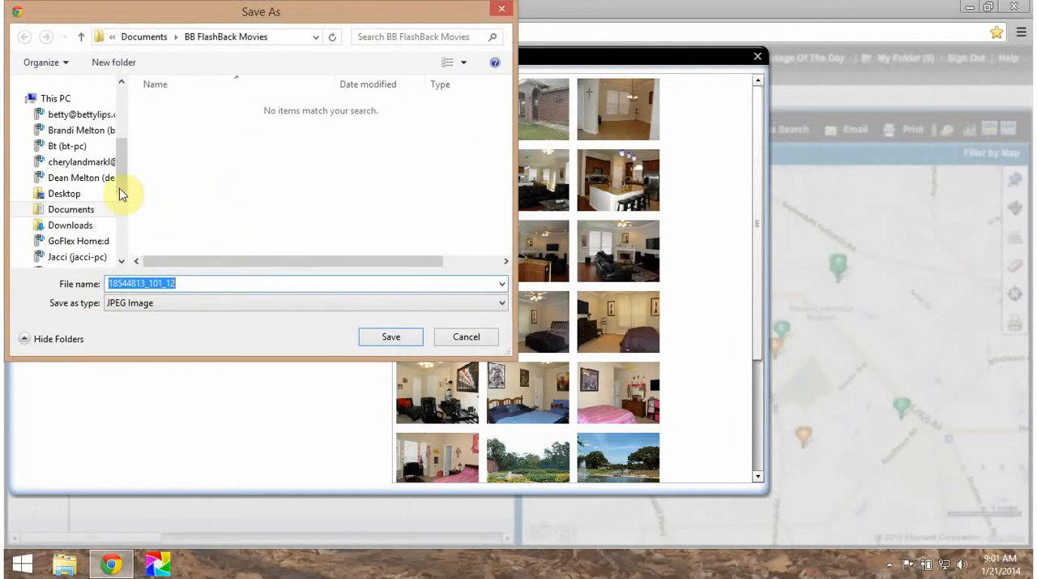
scroll(126, 197, down, 1)
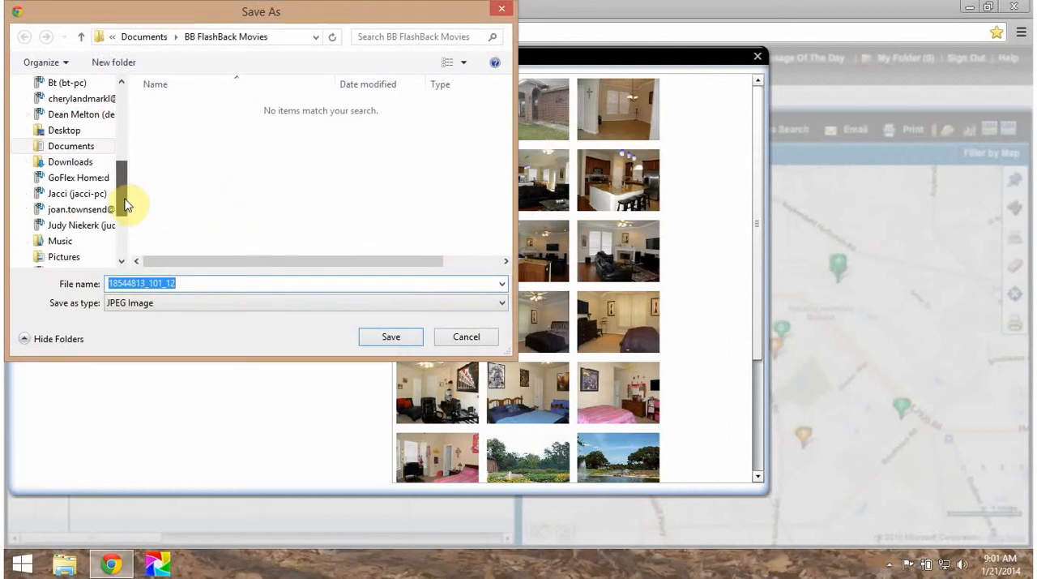
click(65, 229)
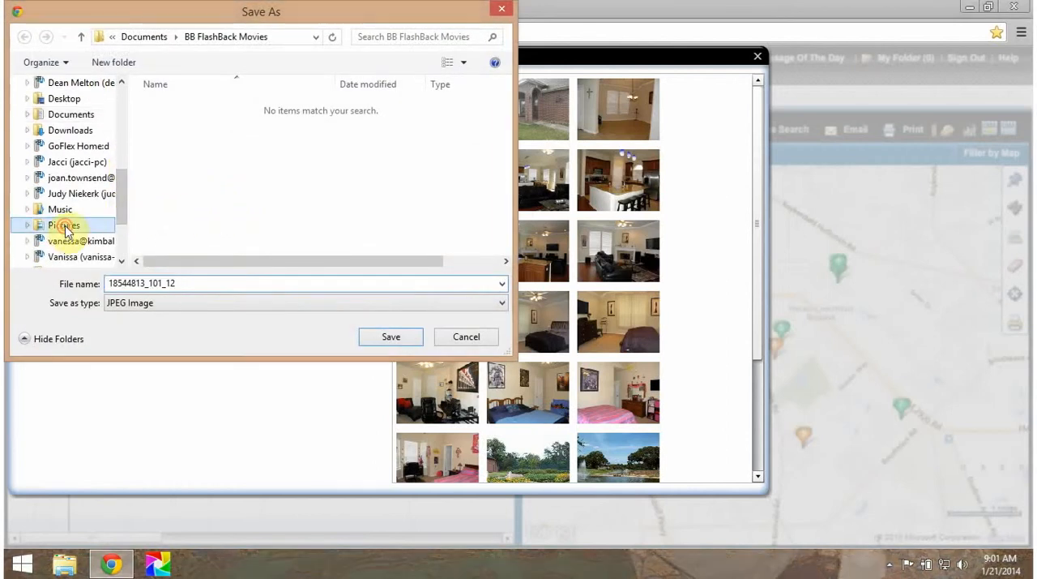
double_click(332, 137)
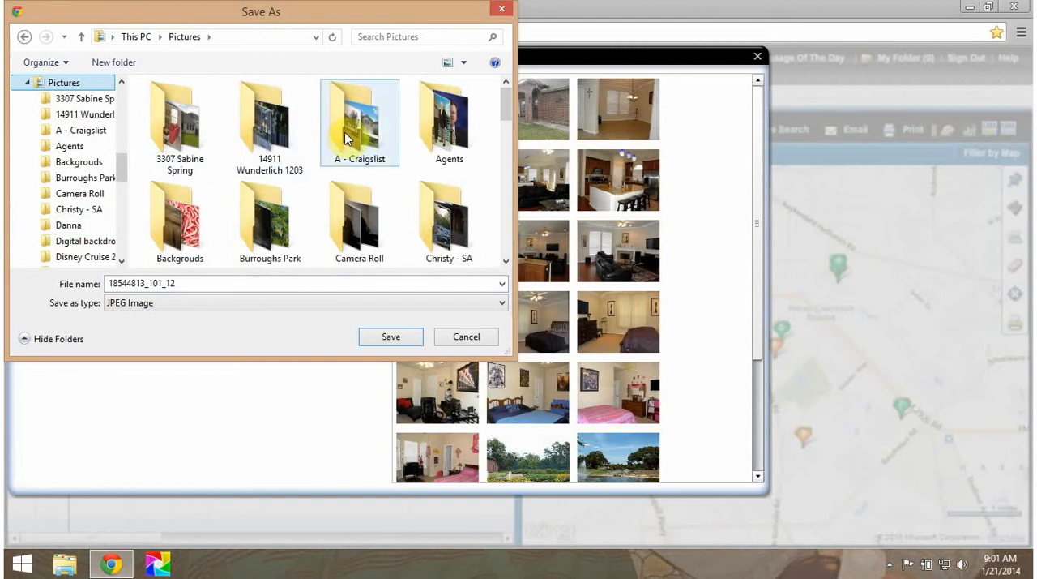
double_click(193, 282)
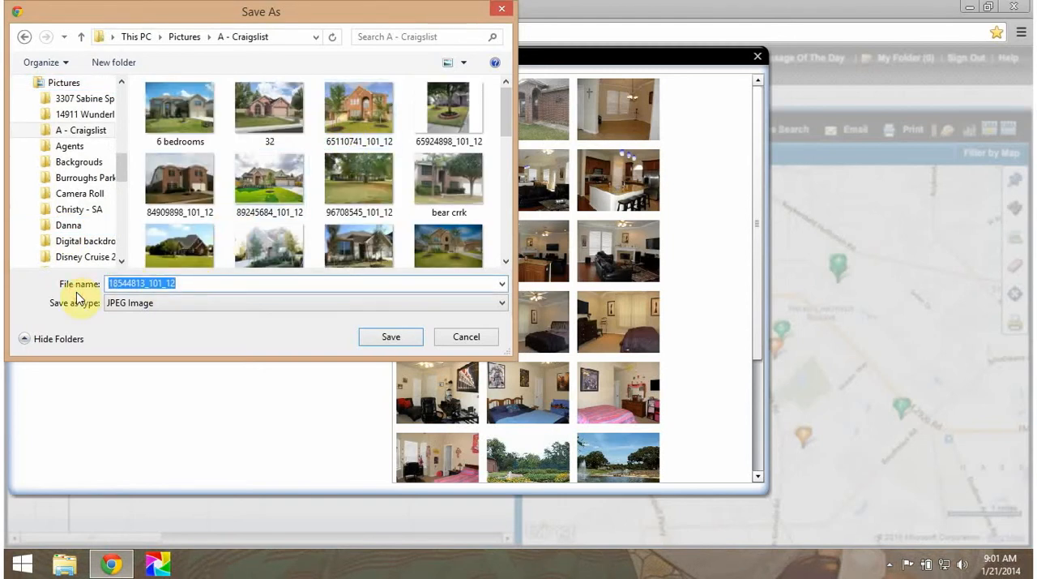
text(wind)
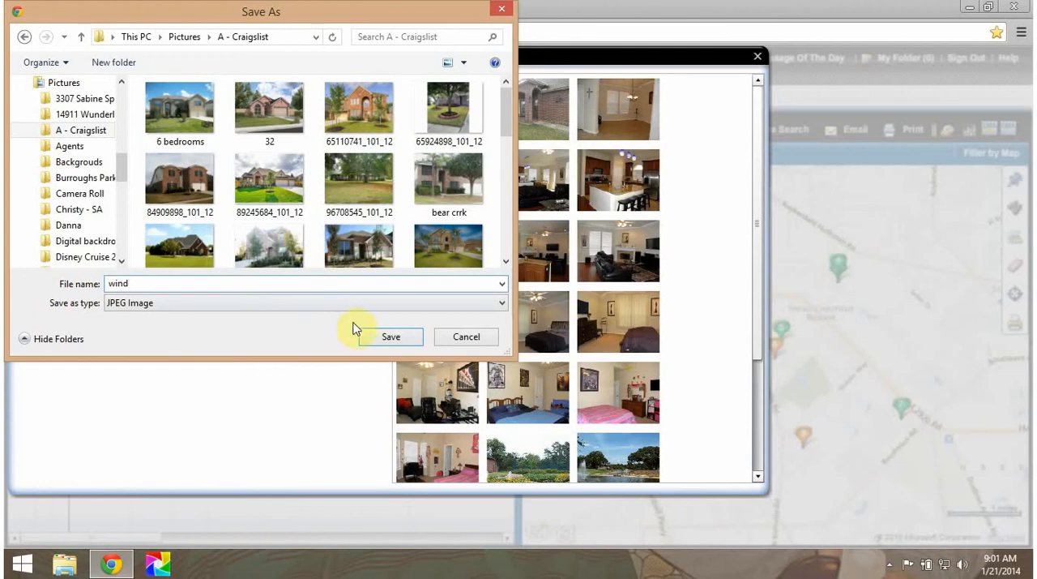
click(391, 338)
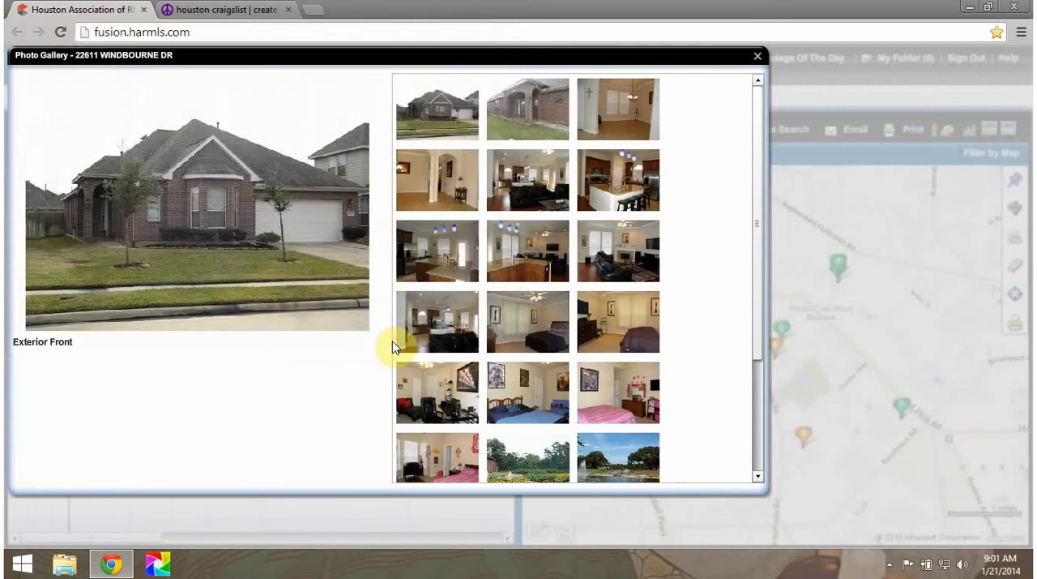
click(758, 56)
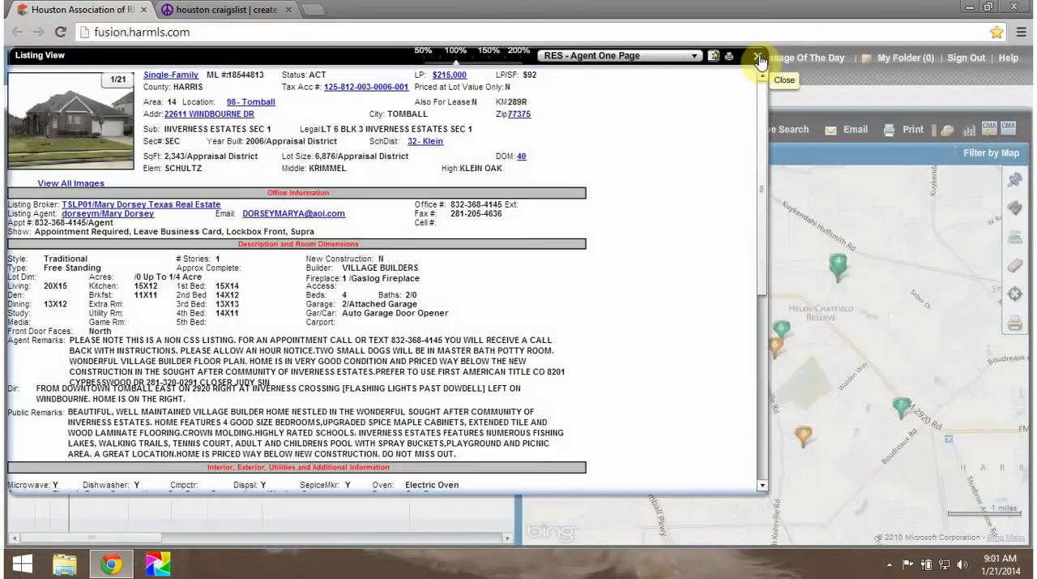
Step: Upload the "wind" image from the A - Craigslist folder to the craigslist posting and finish adding images
click(220, 12)
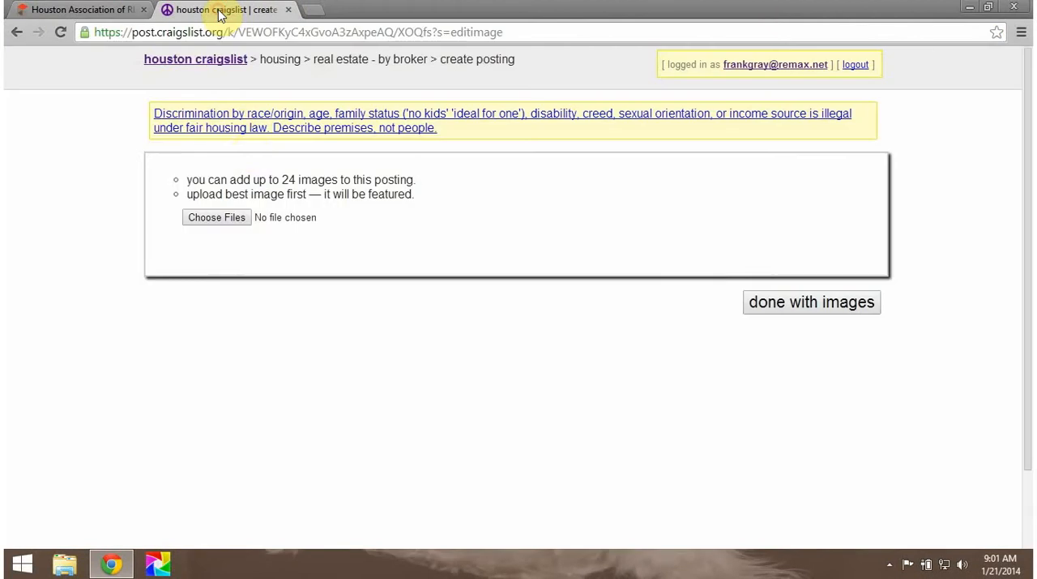
click(218, 218)
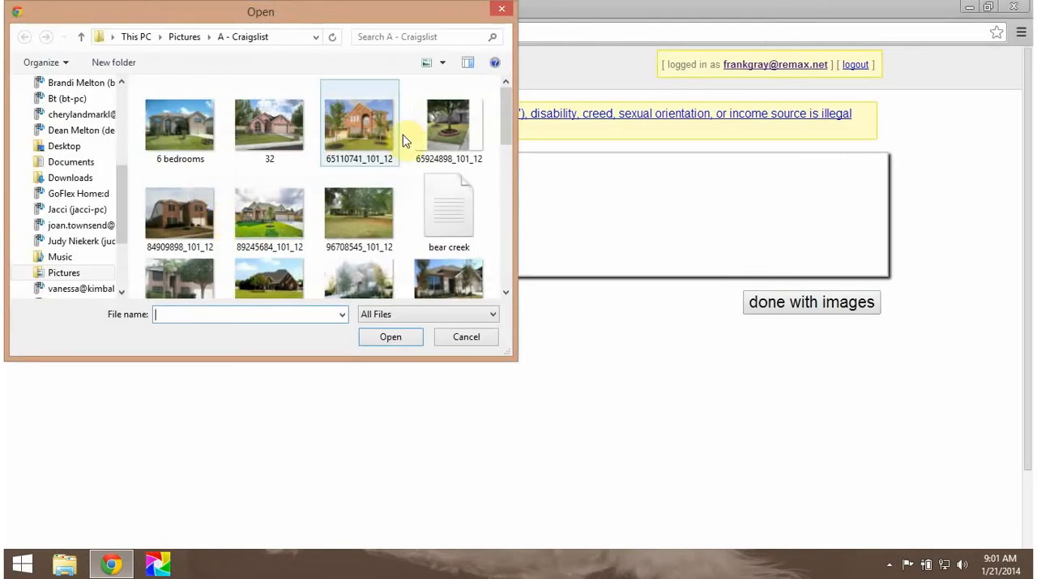
drag(507, 116, 492, 254)
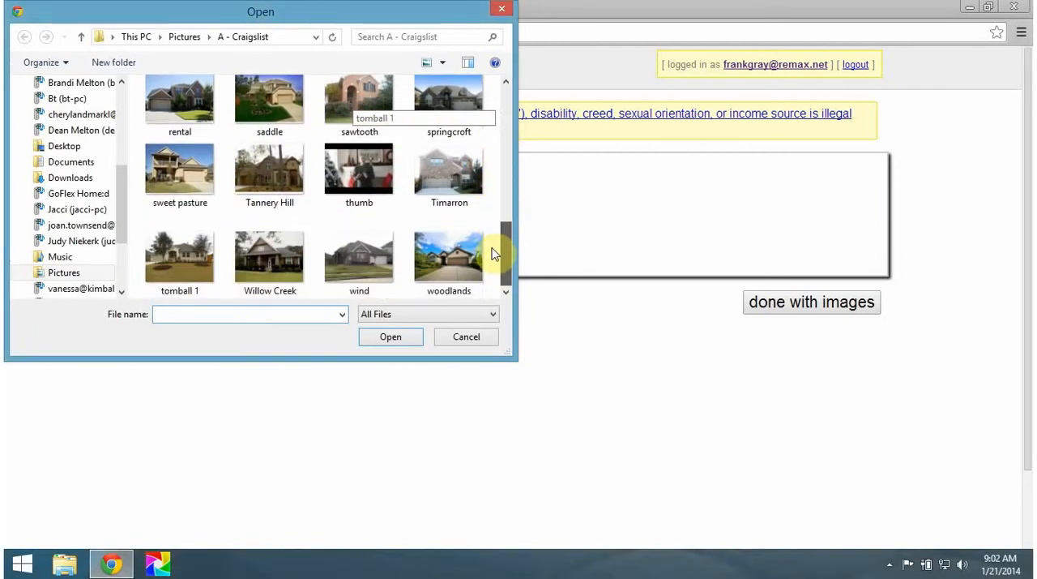
click(354, 263)
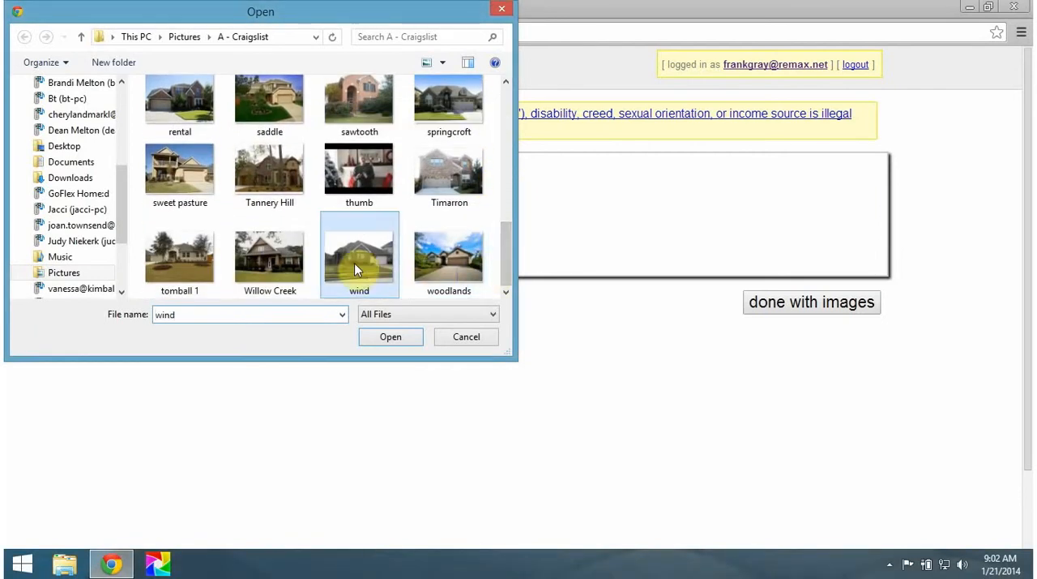
double_click(354, 262)
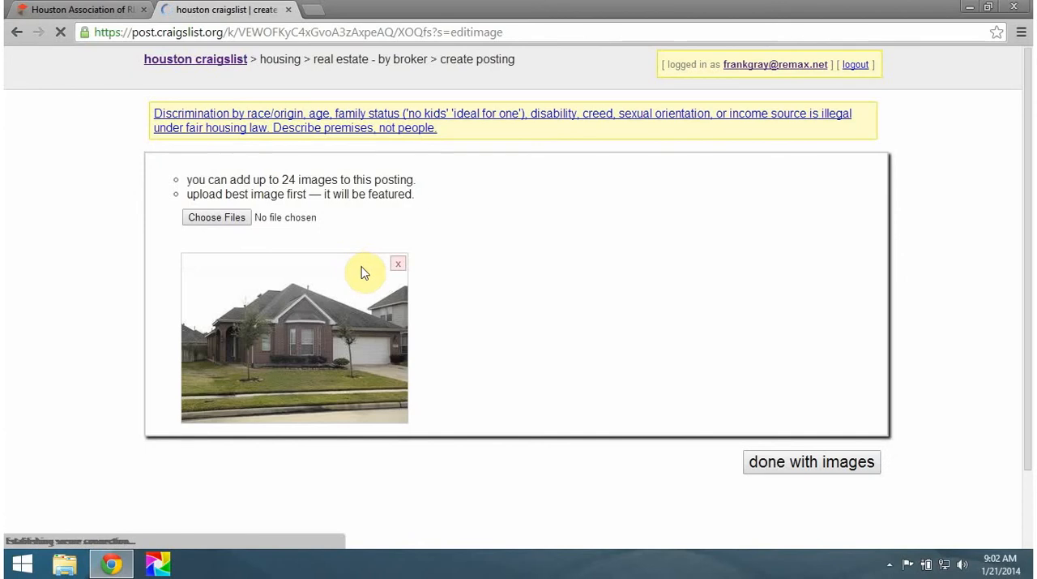
click(810, 468)
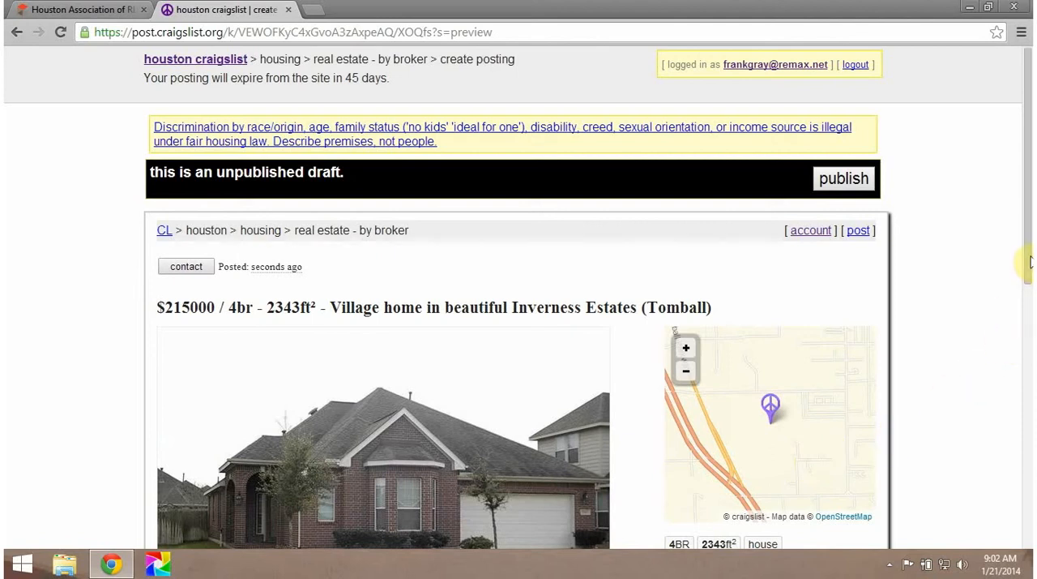
Step: Review the unpublished draft from title to listing credit, publish the posting, and continue past the redirect page
drag(1029, 260, 1028, 342)
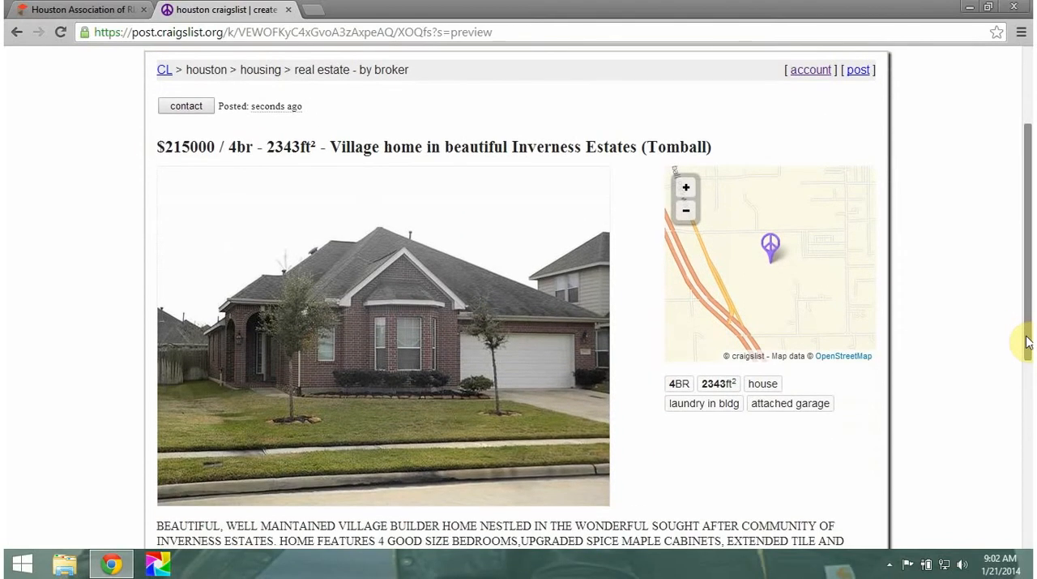
drag(1027, 342, 1026, 465)
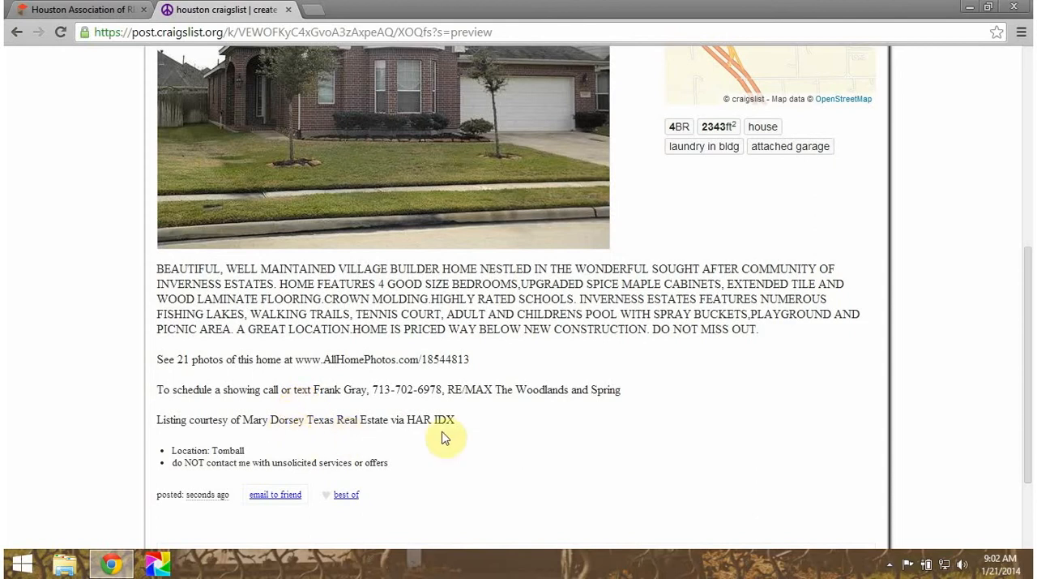
drag(1028, 312, 1025, 399)
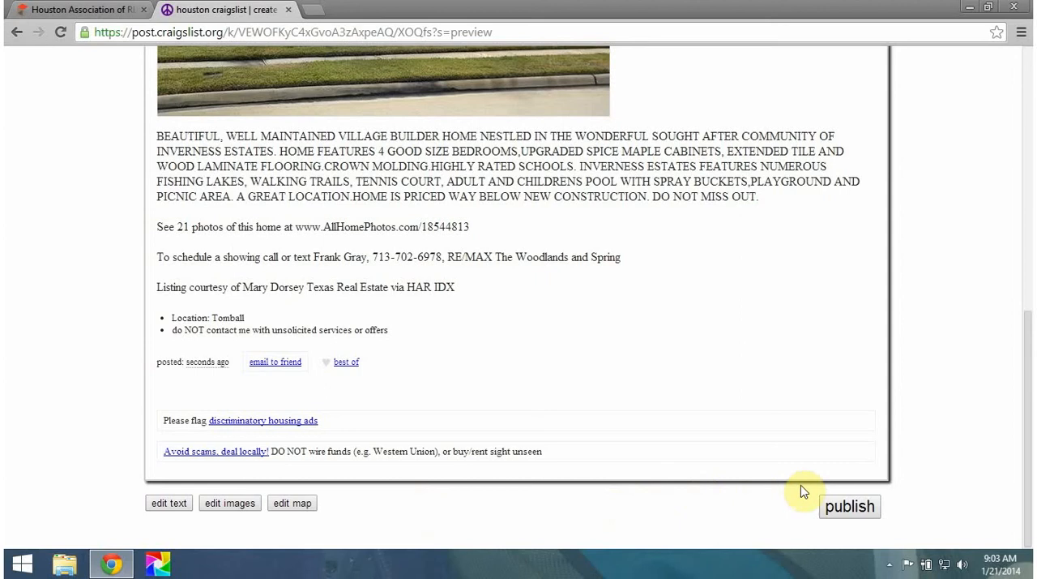
click(850, 509)
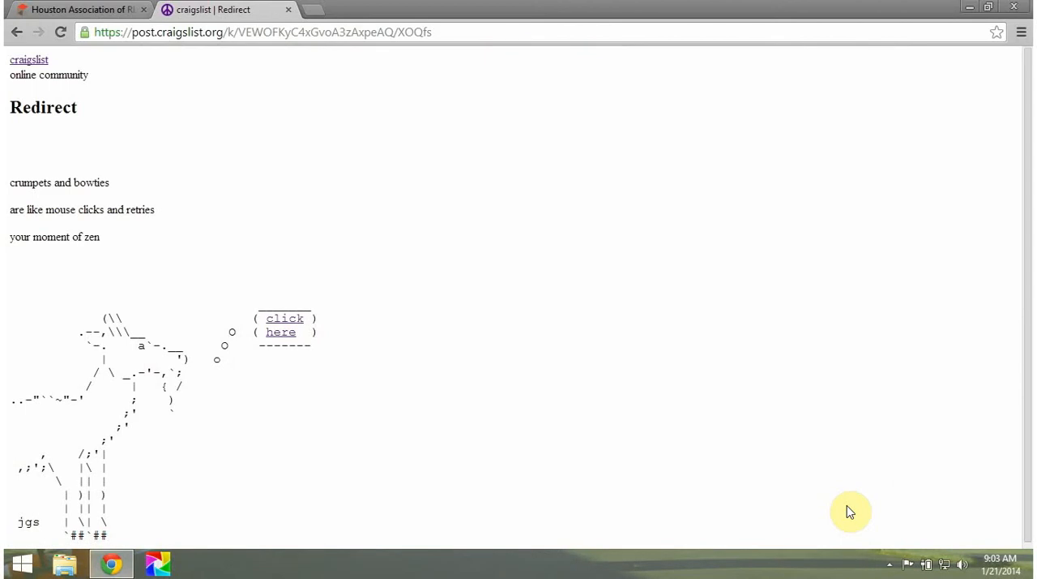
click(285, 331)
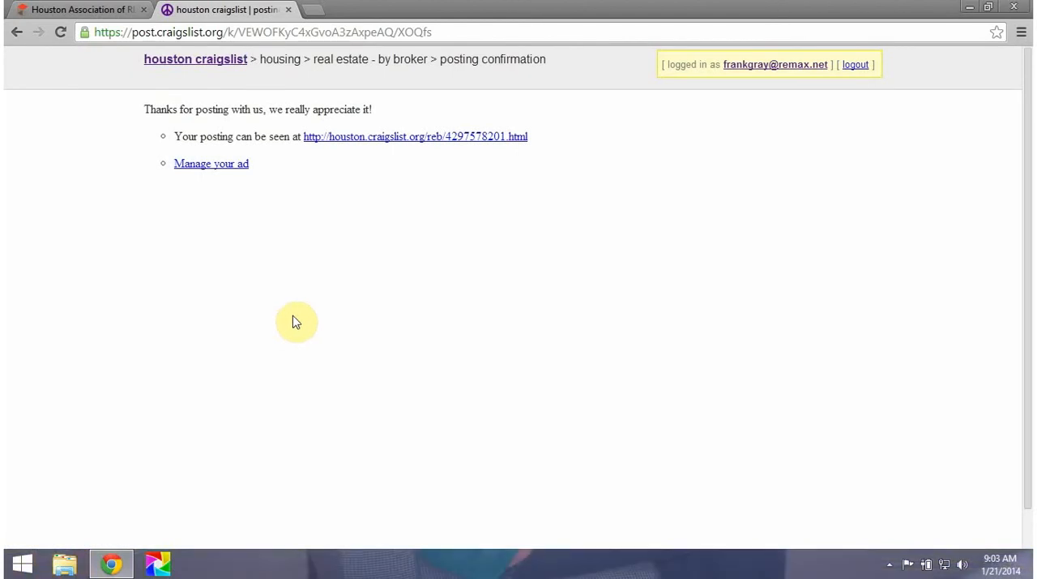
click(423, 138)
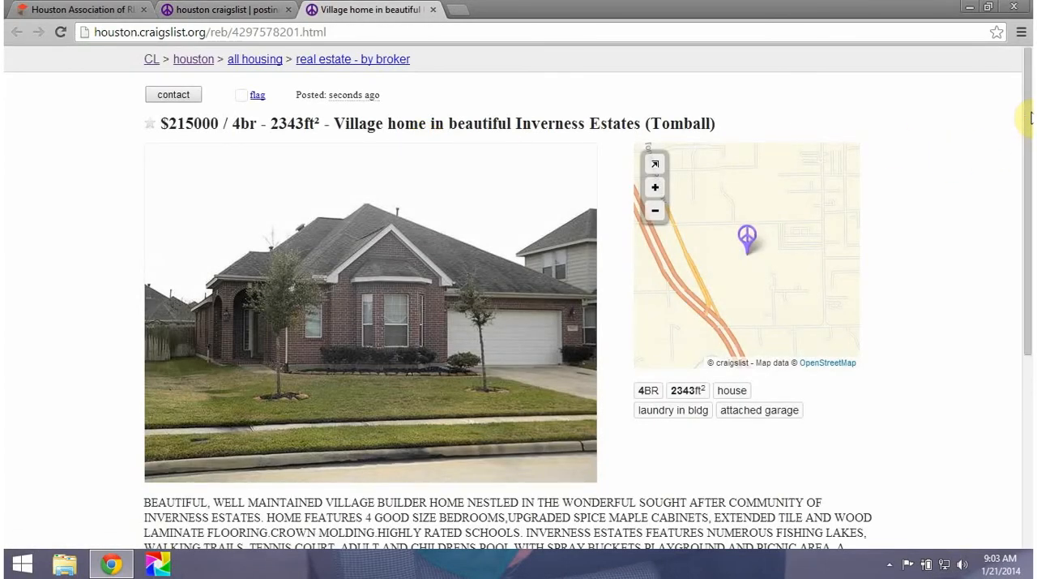
drag(1028, 118, 1027, 243)
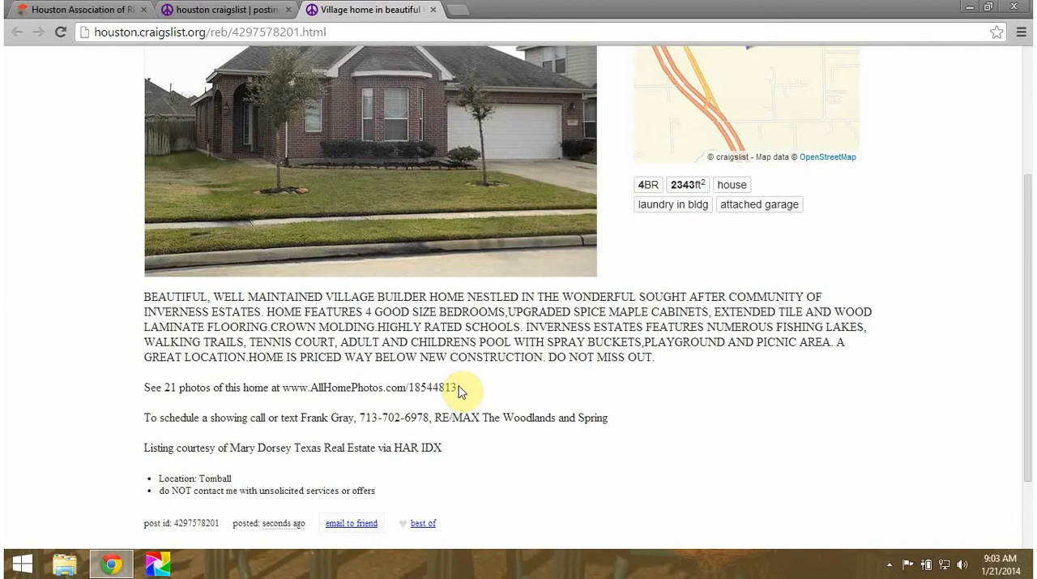
drag(459, 391, 286, 390)
key(ctrl+c)
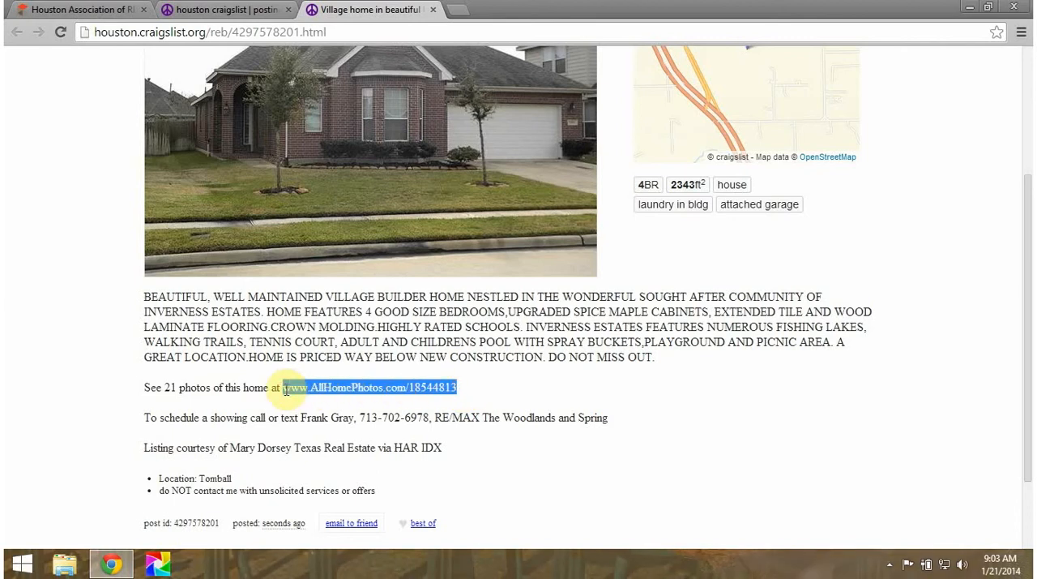
click(268, 36)
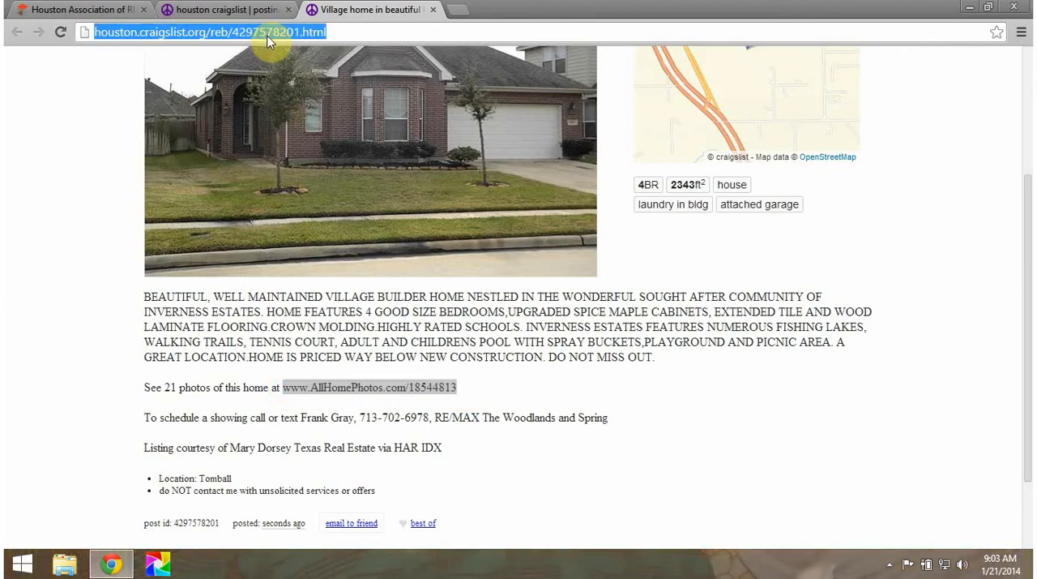
key(ctrl+v)
key(Return)
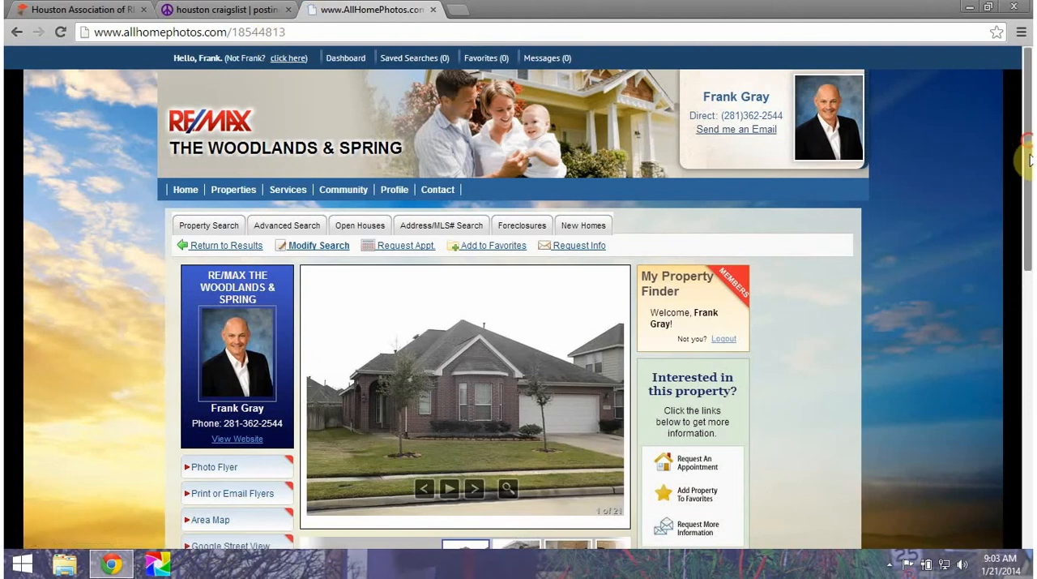
Step: Examine the home's photo page, viewing the second listing photo and returning to the first
drag(1028, 153, 1027, 239)
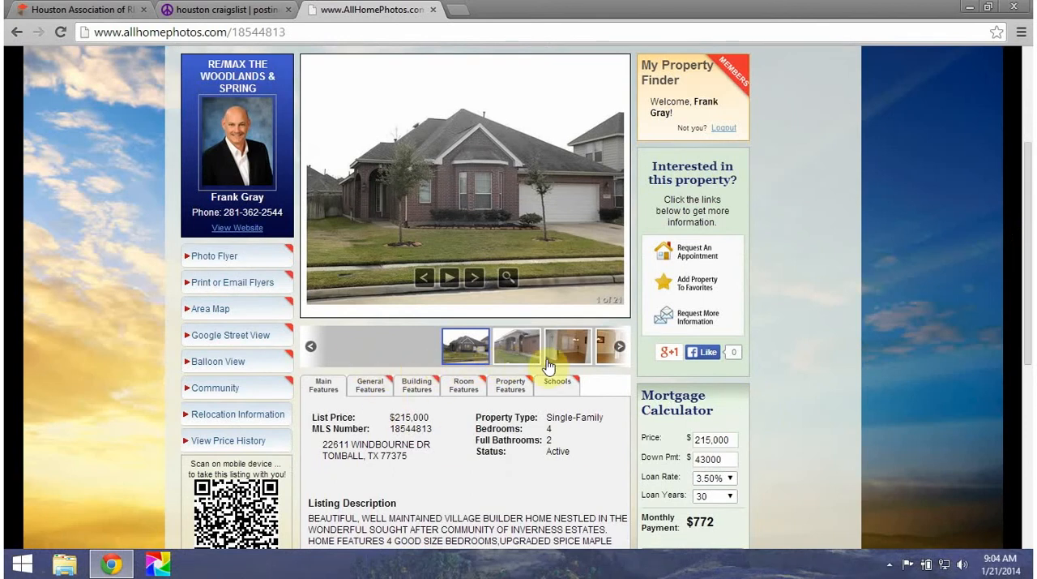
click(475, 279)
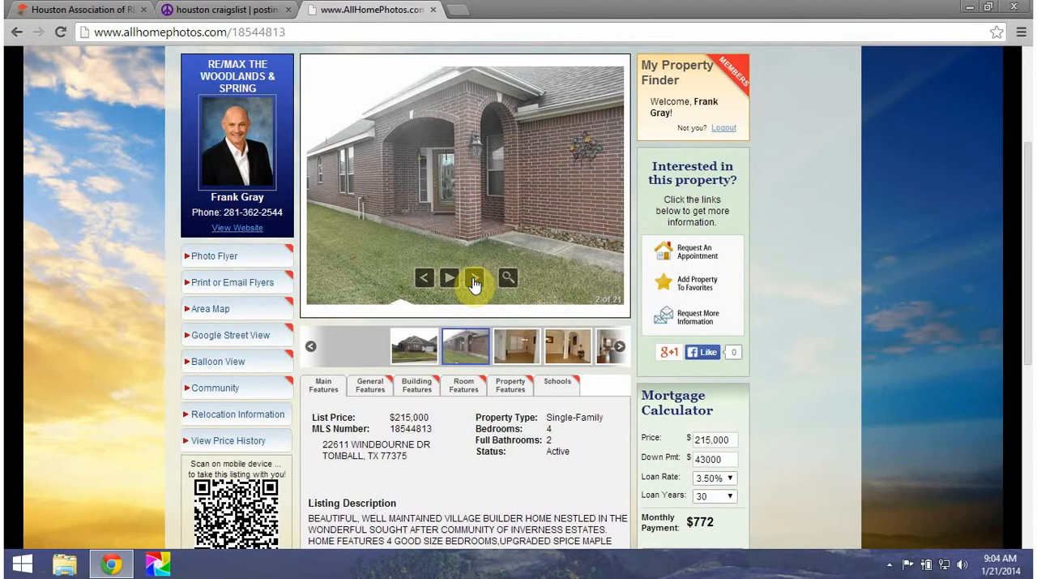
click(425, 278)
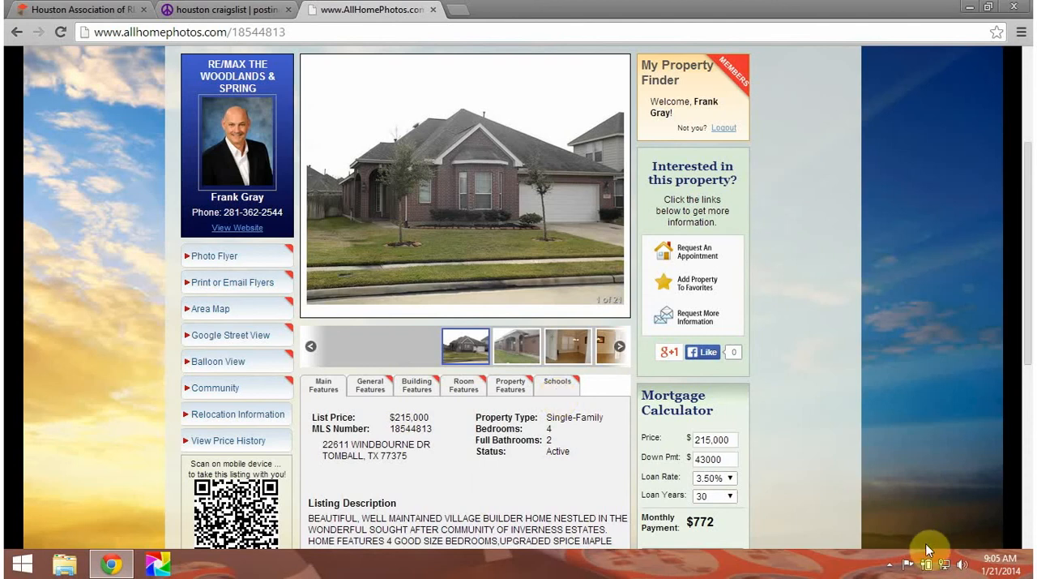
click(888, 566)
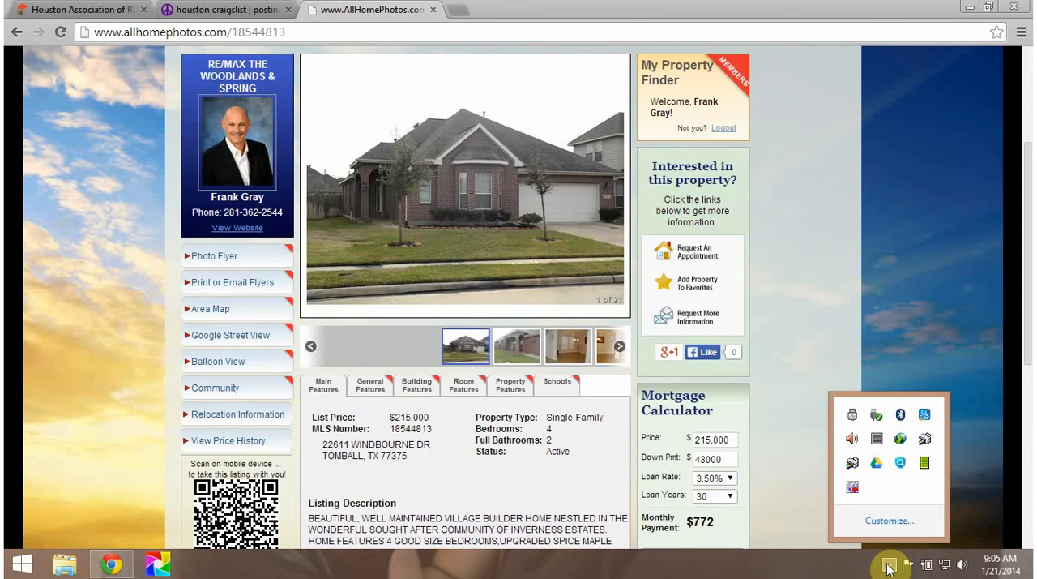
click(850, 490)
right_click(852, 490)
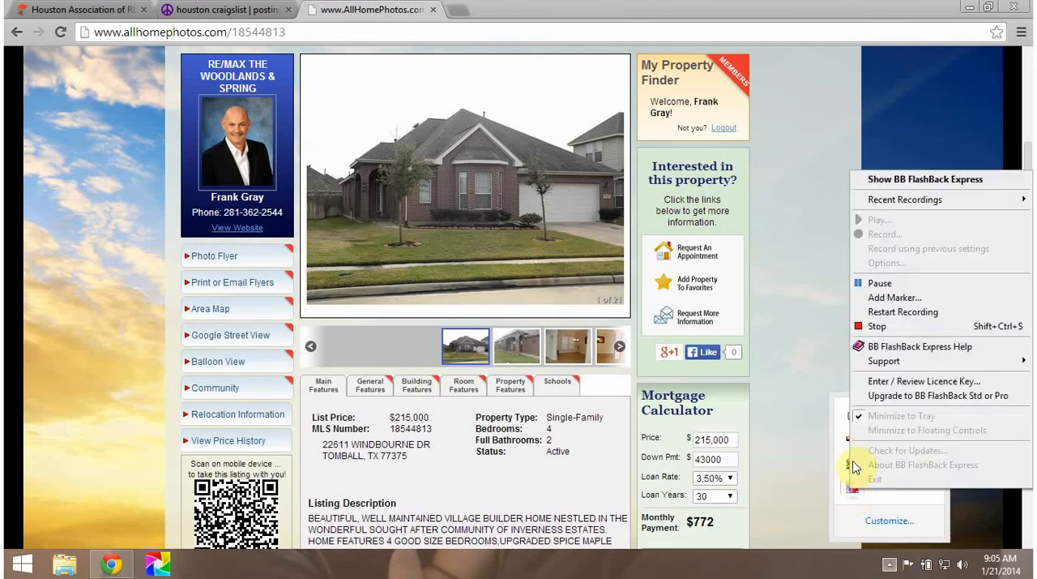